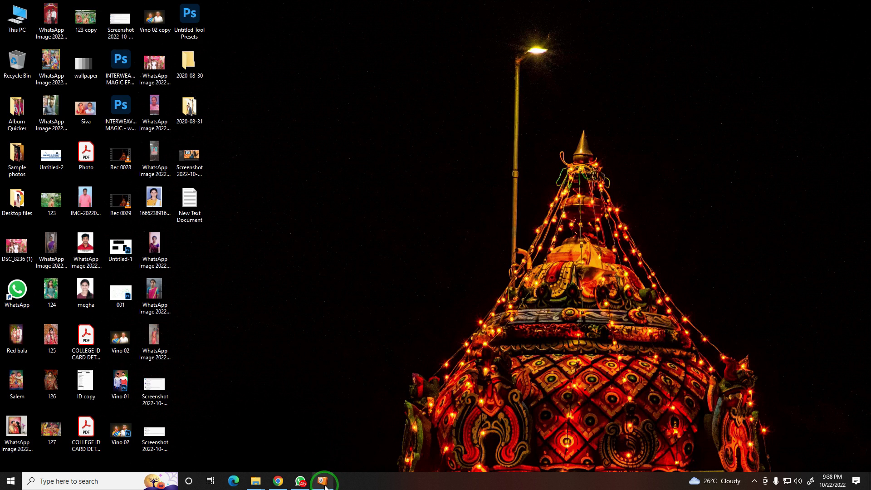
Switch between the title image viewer, browser and Photoshop, ending on the Untitled-1 document
{"action": "left_click", "coordinate": [322, 479]}
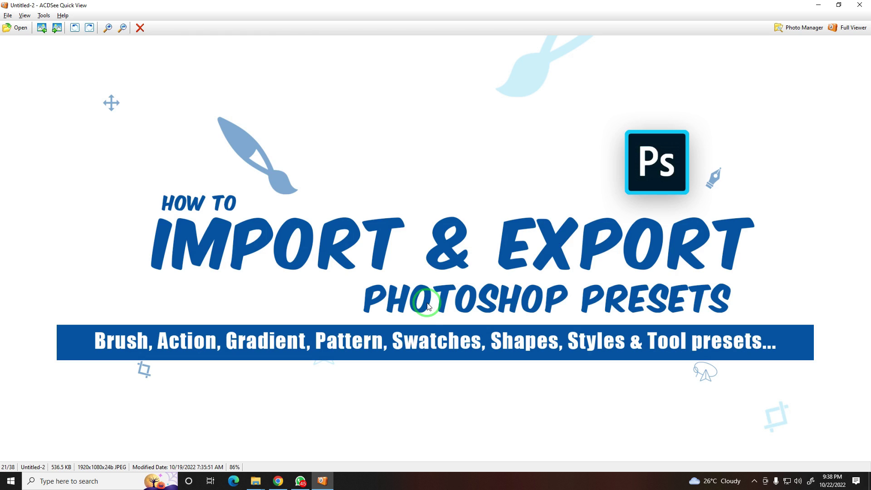
{"action": "left_click", "coordinate": [278, 480]}
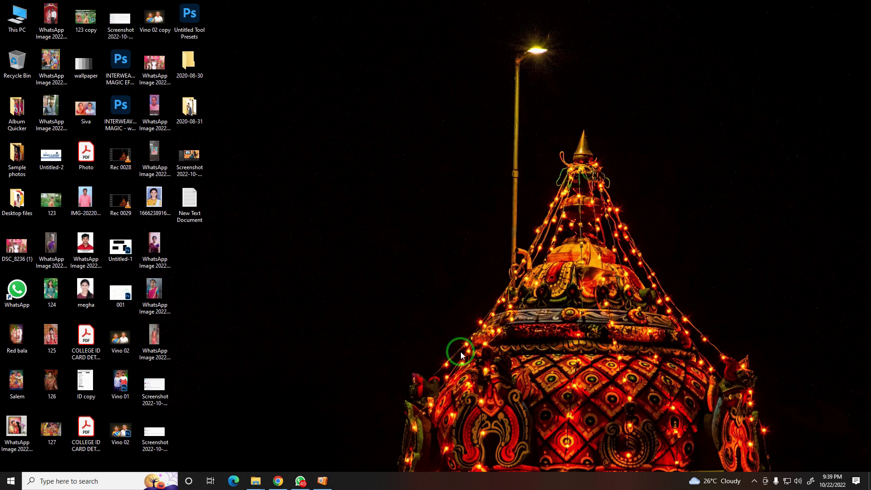
{"action": "left_click", "coordinate": [320, 481]}
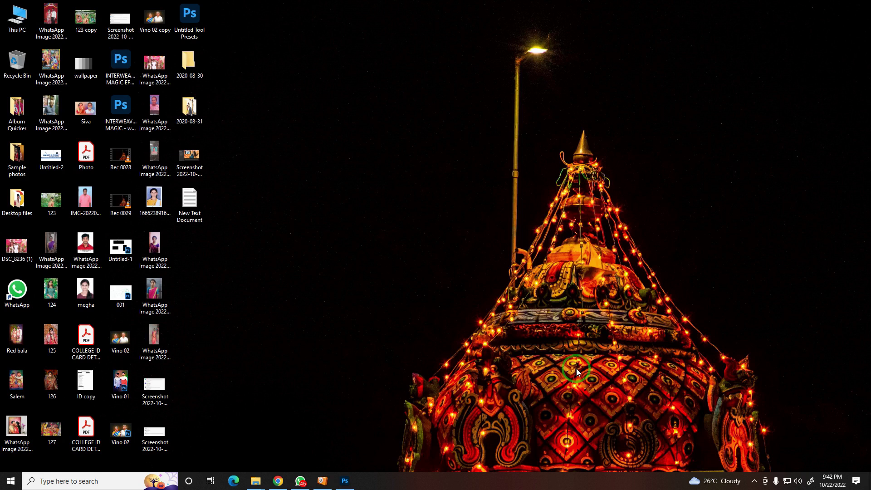
{"action": "left_click", "coordinate": [344, 479]}
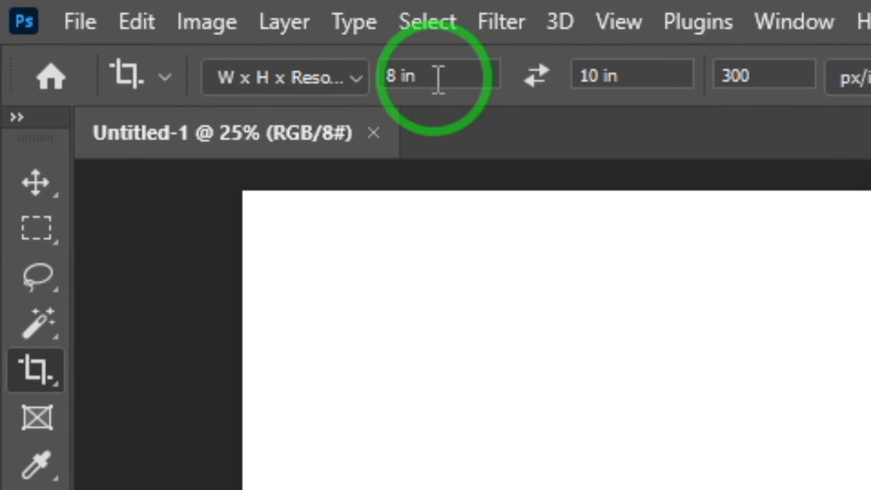
Review the 8 in × 10 in × 300 crop values, then change the crop ratio to 16 : 9
{"action": "left_click_drag", "start_coordinate": [442, 75], "coordinate": [374, 76]}
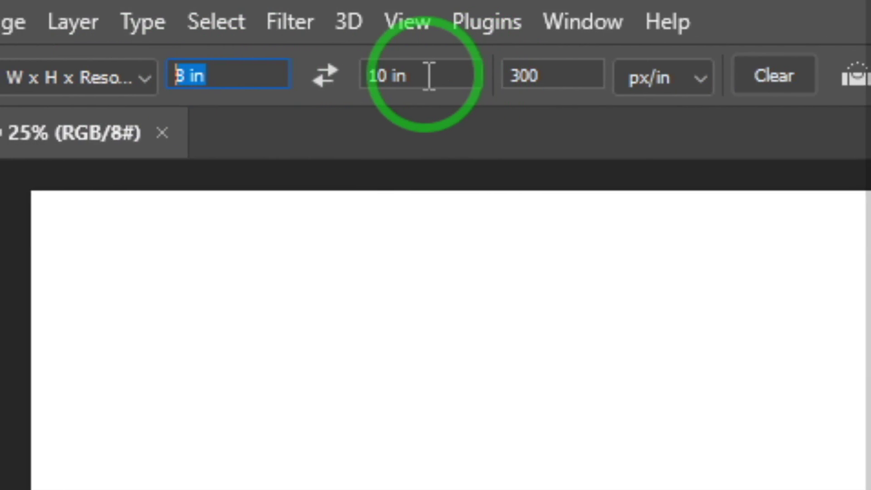
{"action": "left_click_drag", "start_coordinate": [428, 76], "coordinate": [368, 76]}
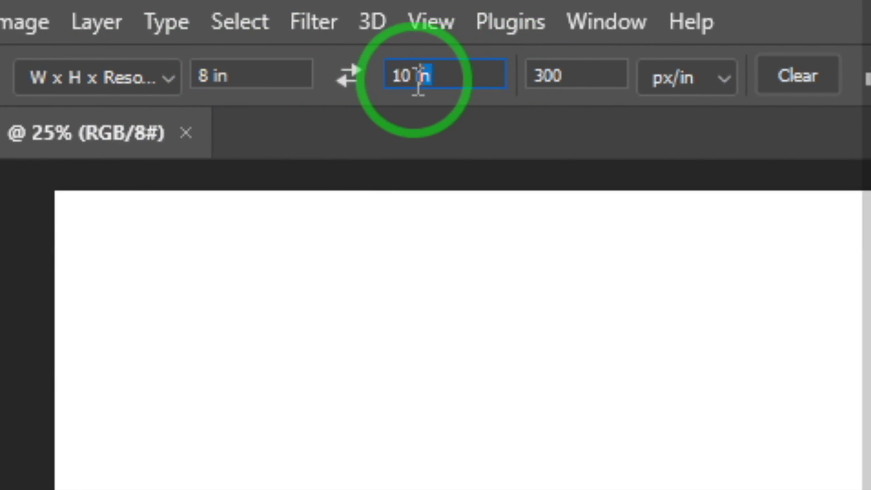
{"action": "left_click_drag", "start_coordinate": [539, 76], "coordinate": [499, 77]}
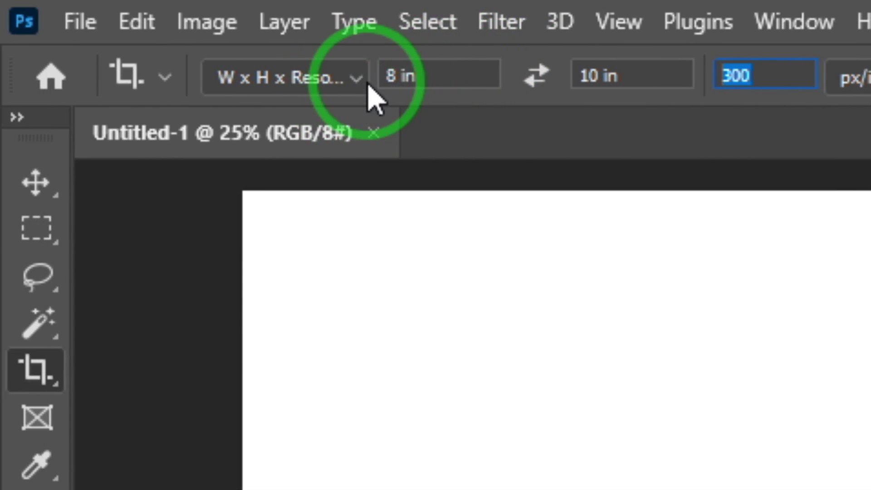
{"action": "left_click", "coordinate": [357, 81]}
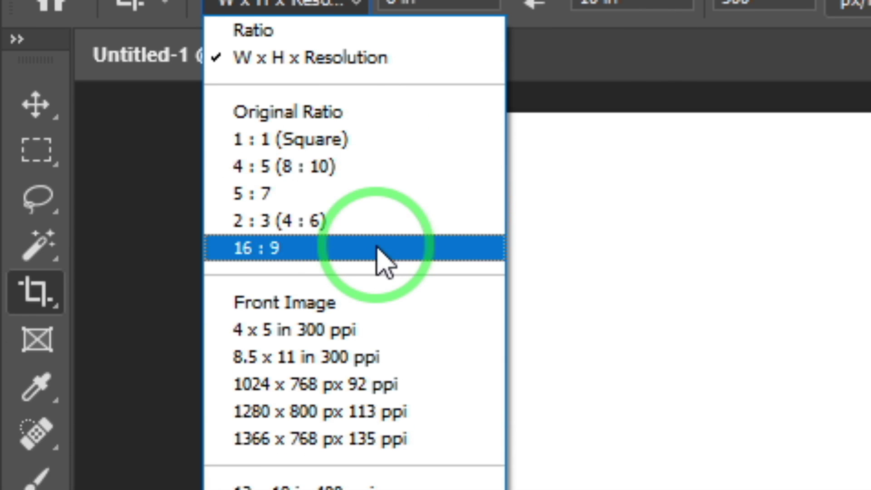
{"action": "left_click", "coordinate": [376, 248]}
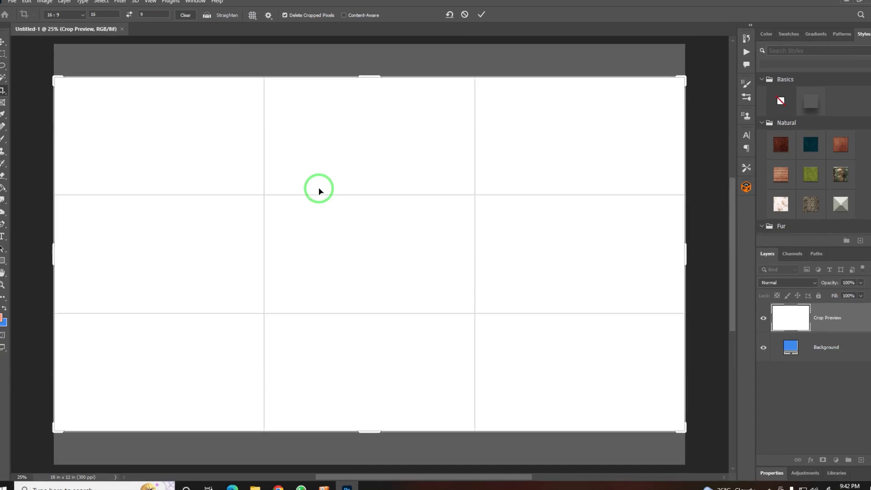
{"action": "left_click", "coordinate": [89, 20]}
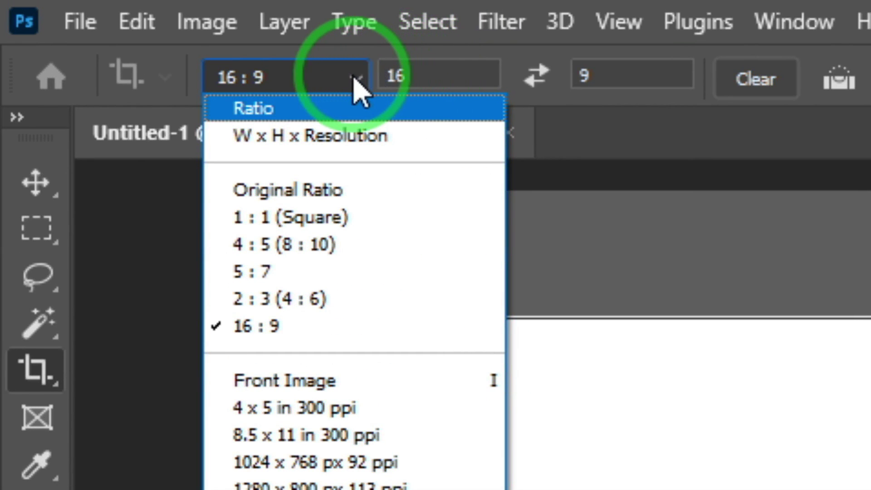
Switch the crop to W x H x Resolution at 36 in × 12 in and begin a new crop preset
{"action": "left_click", "coordinate": [350, 77]}
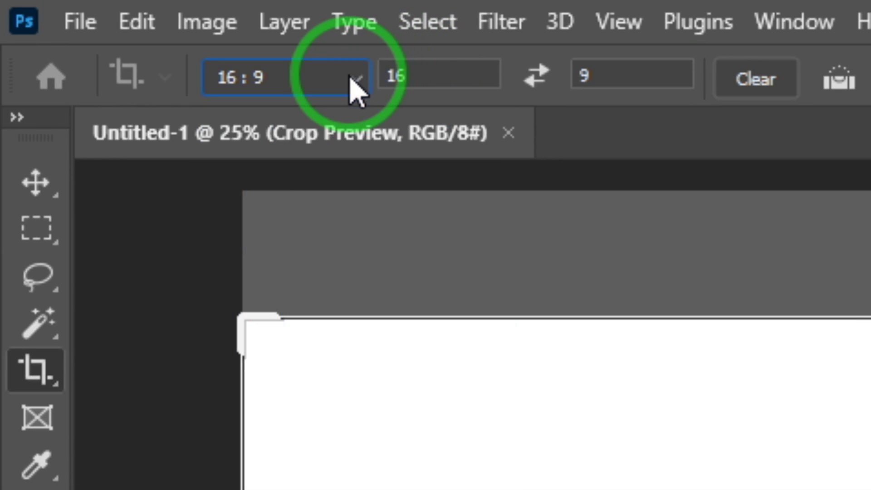
{"action": "left_click", "coordinate": [356, 87]}
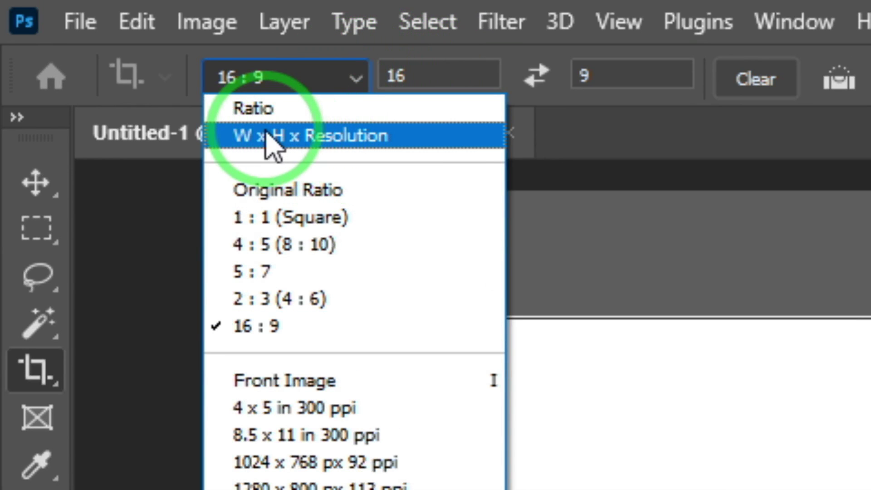
{"action": "left_click", "coordinate": [350, 139]}
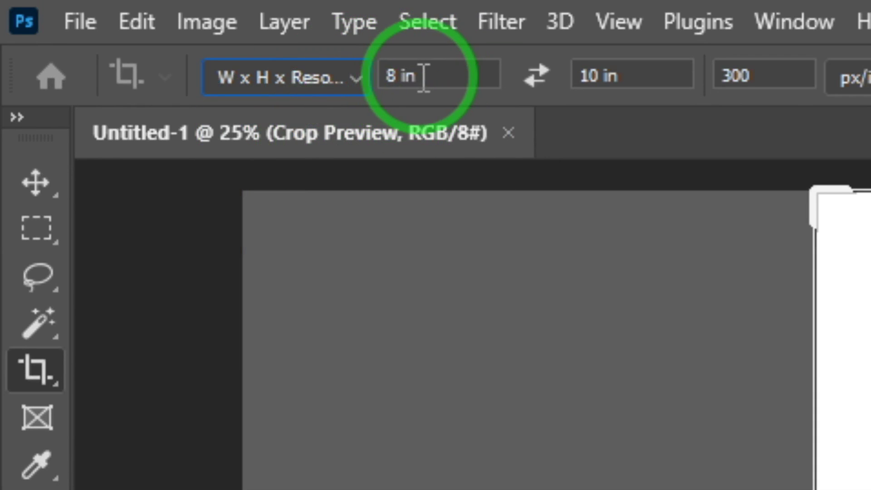
{"action": "left_click", "coordinate": [423, 77]}
{"action": "type", "text": "3"}
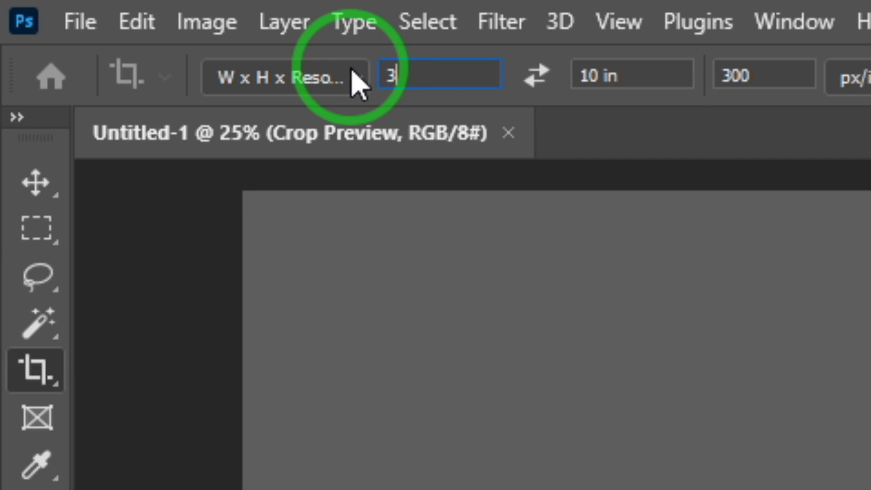
{"action": "type", "text": "6"}
{"action": "key", "text": "Tab"}
{"action": "type", "text": "1"}
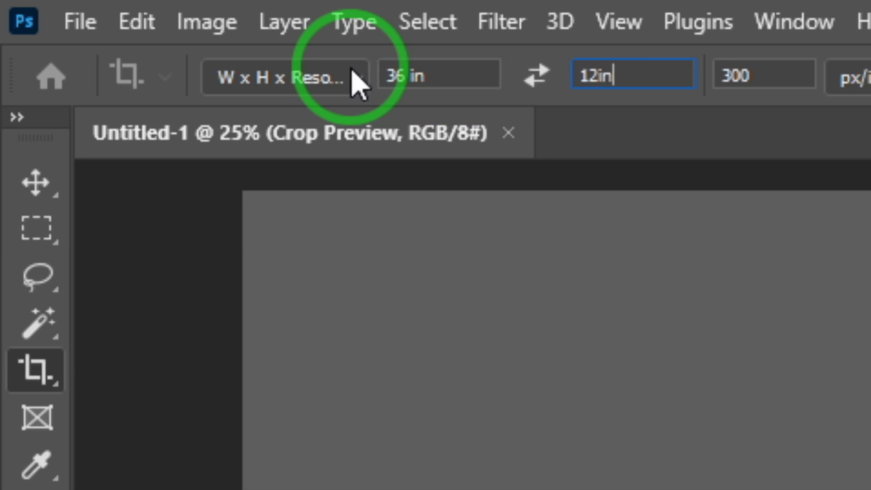
{"action": "key", "text": "Tab"}
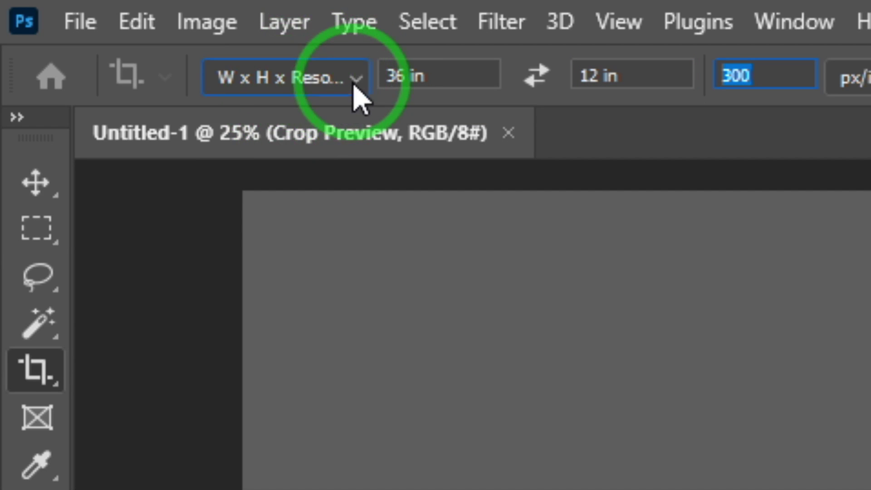
{"action": "left_click", "coordinate": [354, 78]}
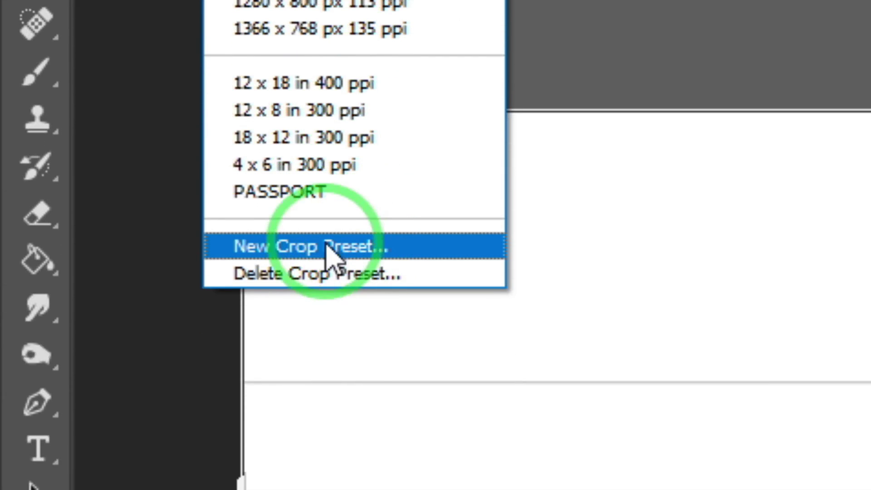
{"action": "left_click", "coordinate": [312, 247]}
{"action": "type", "text": "Album sheet"}
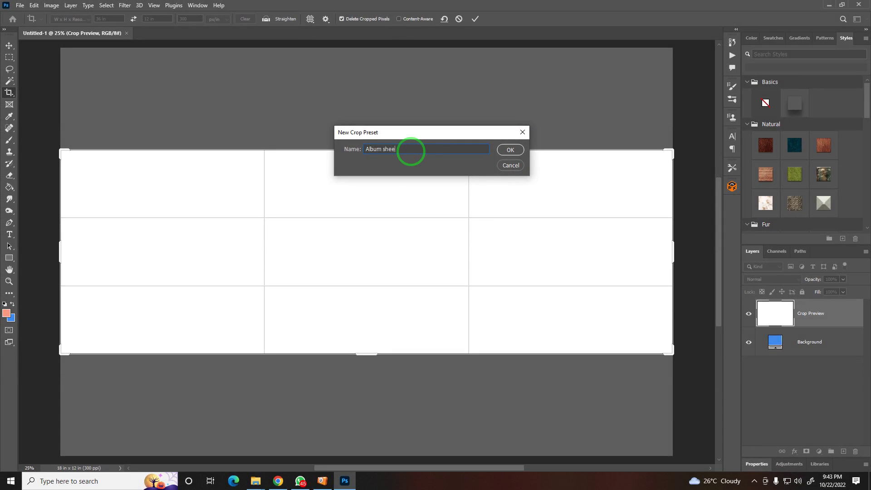
Save the 'Album sheet' crop preset, confirm it in the preset list, and cancel the crop
{"action": "left_click", "coordinate": [509, 150]}
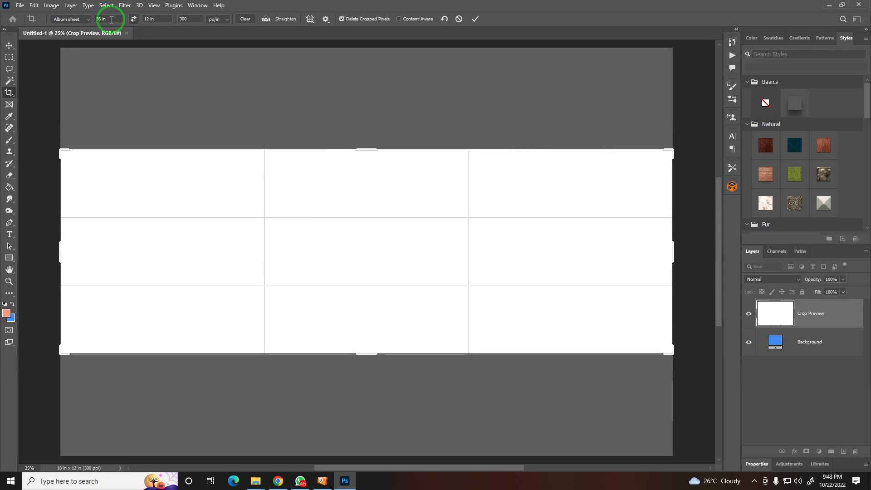
{"action": "left_click", "coordinate": [86, 21]}
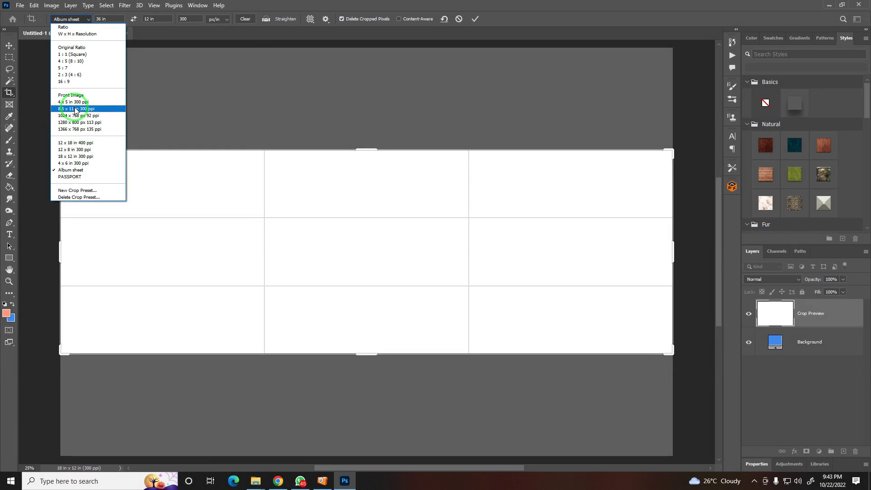
{"action": "key", "text": "Escape"}
{"action": "key", "text": "Escape"}
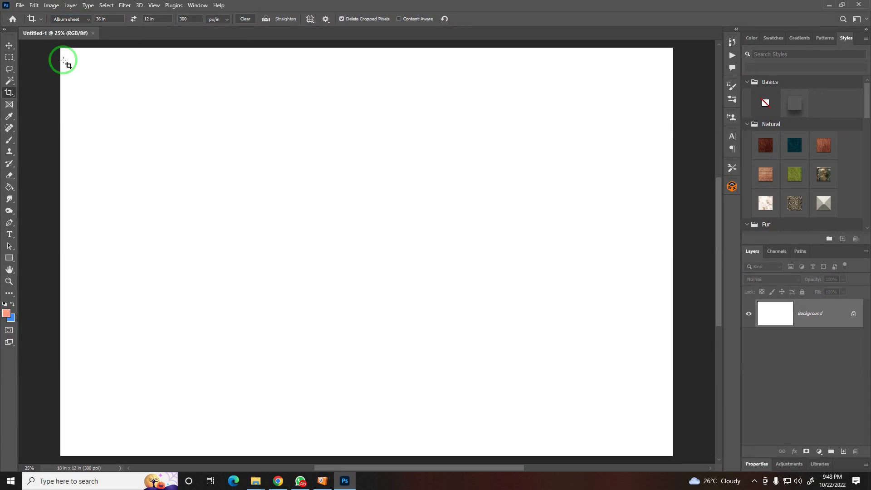
With the Brush active, look at brush import/export options, then show the Patterns panel and its menu
{"action": "key", "text": "b"}
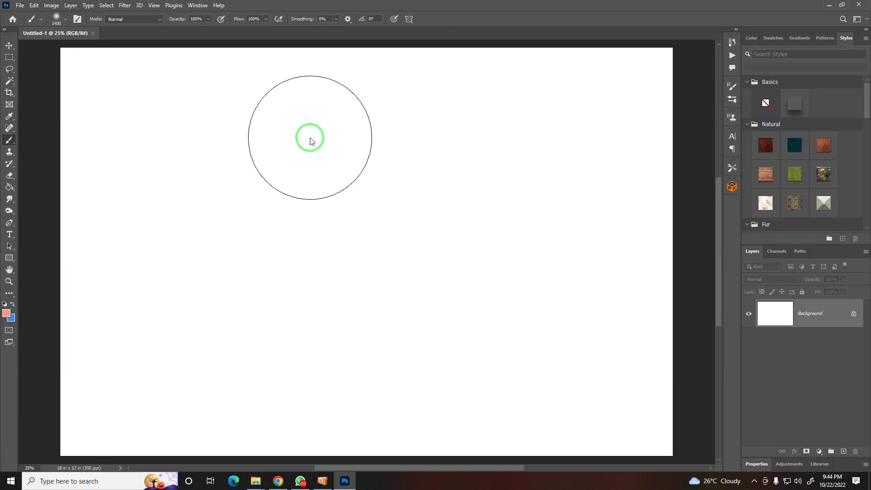
{"action": "right_click", "coordinate": [310, 140]}
{"action": "left_click", "coordinate": [648, 148]}
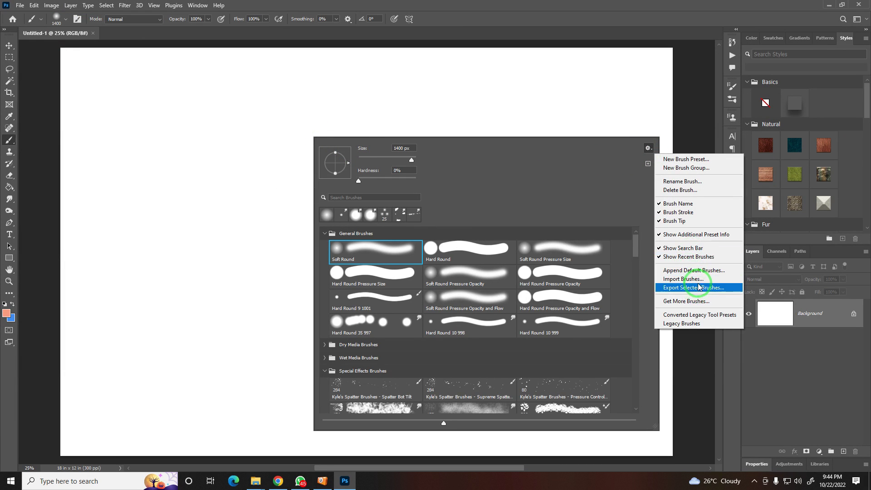
{"action": "left_click", "coordinate": [775, 37]}
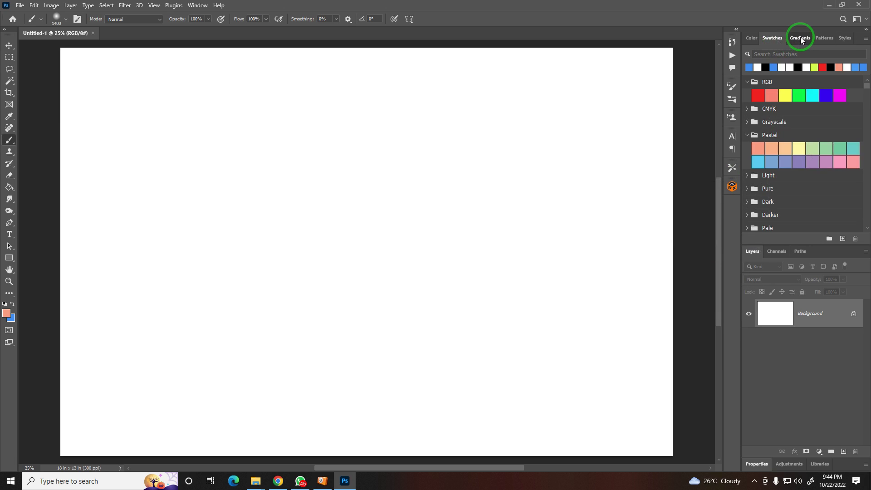
{"action": "left_click", "coordinate": [824, 37]}
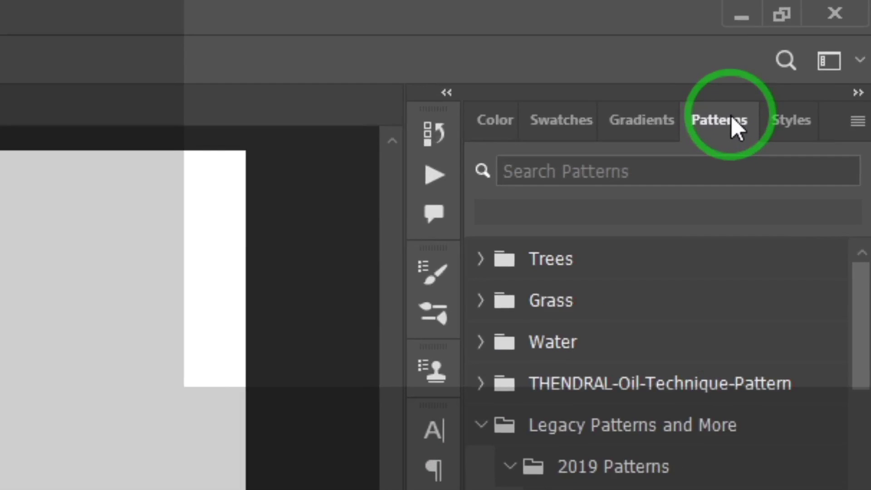
{"action": "left_click", "coordinate": [857, 121]}
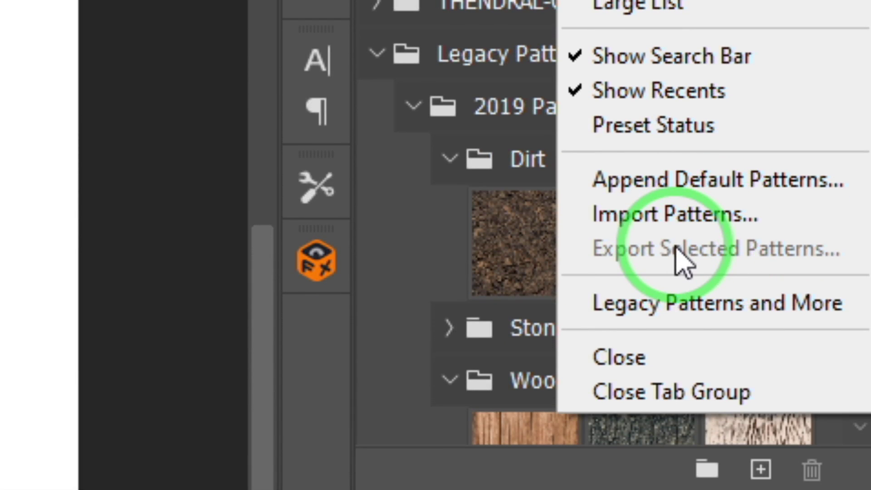
{"action": "left_click", "coordinate": [563, 257]}
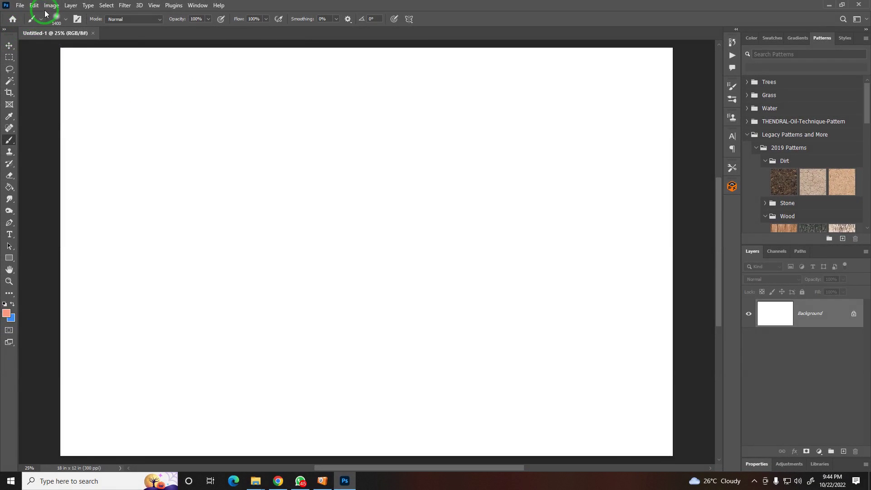
With the Crop tool, look over the crop presets including Album sheet 36 × 12 in, then cancel the crop
{"action": "left_click", "coordinate": [9, 93]}
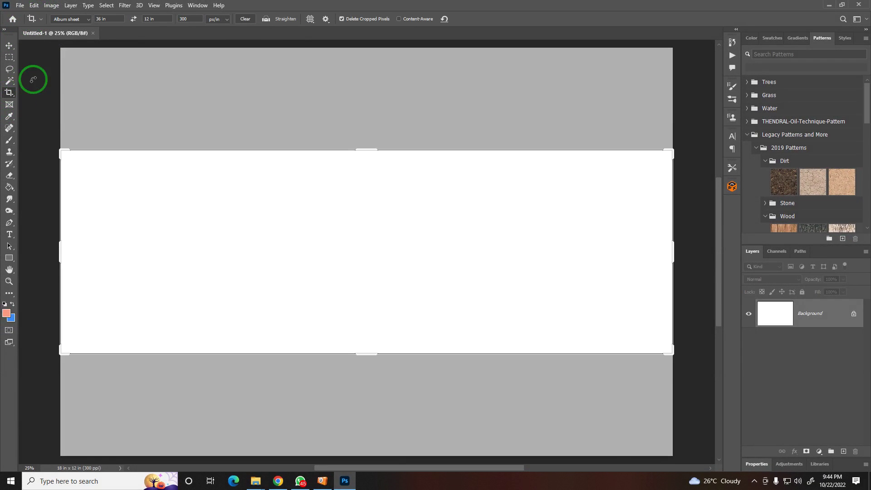
{"action": "left_click", "coordinate": [70, 18]}
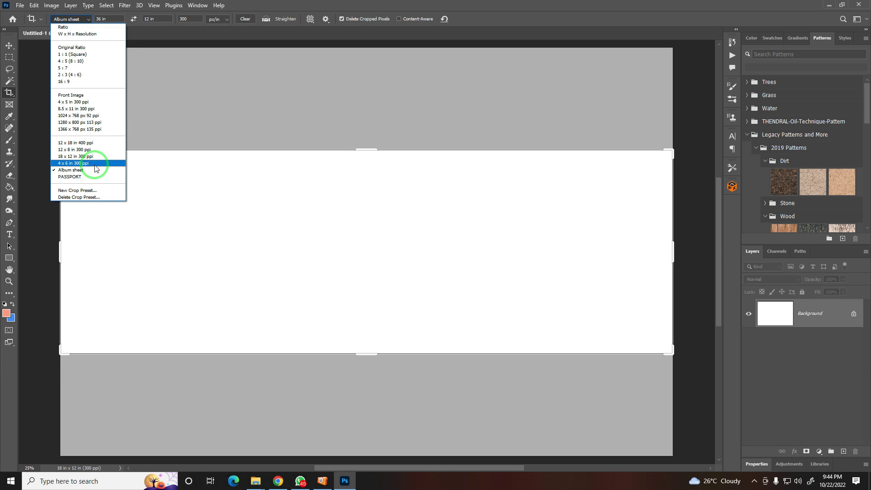
{"action": "key", "text": "Escape"}
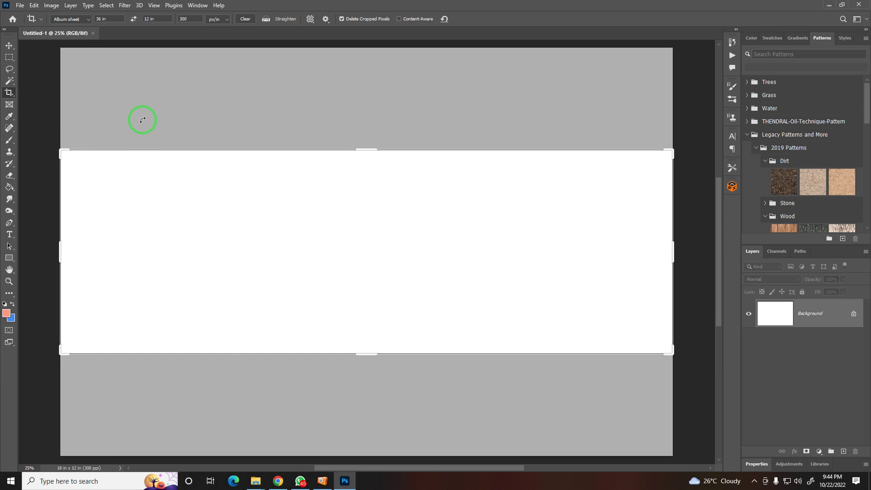
{"action": "key", "text": "Escape"}
Show the Tool Presets panel from the Window menu
{"action": "left_click", "coordinate": [191, 7]}
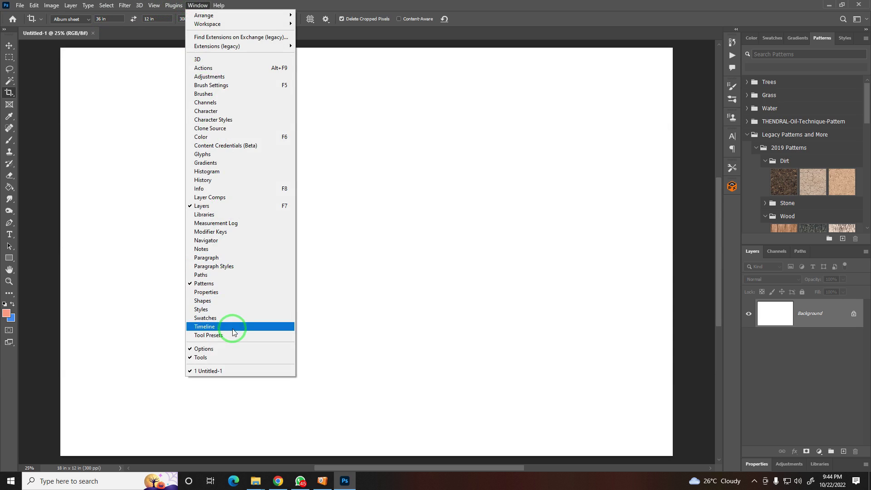
{"action": "left_click", "coordinate": [208, 335]}
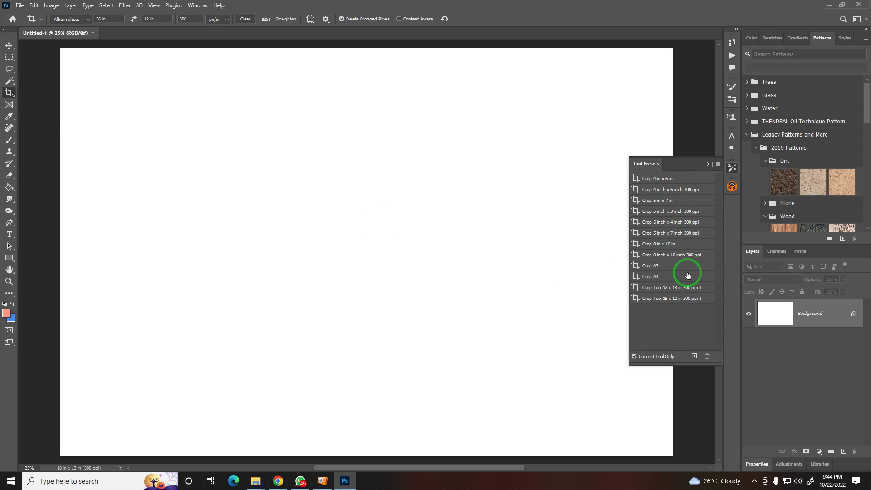
{"action": "left_click", "coordinate": [8, 106]}
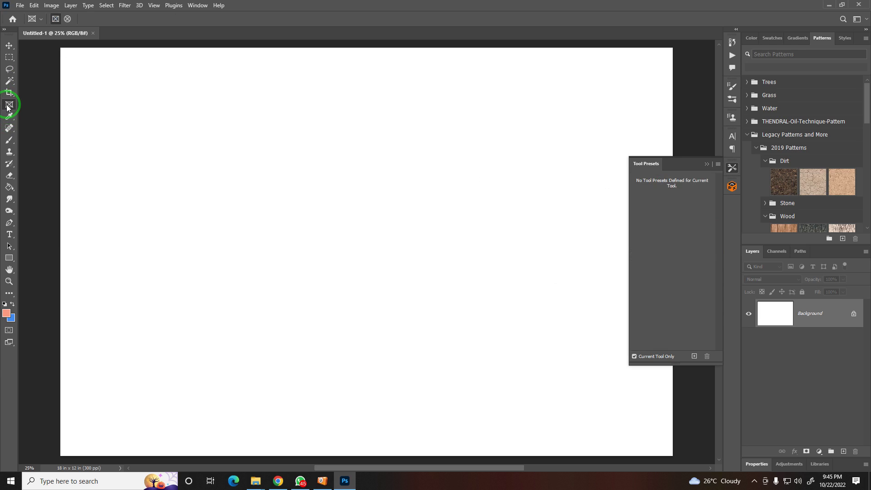
{"action": "left_click", "coordinate": [9, 140]}
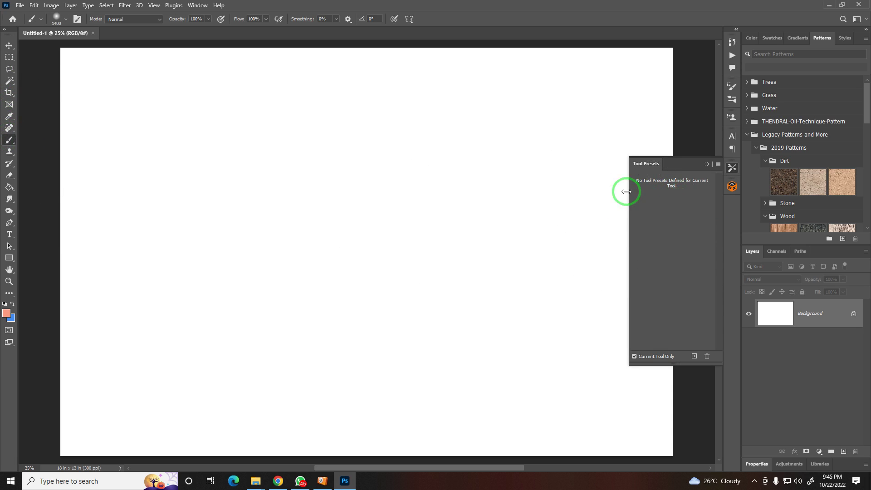
{"action": "left_click", "coordinate": [9, 45]}
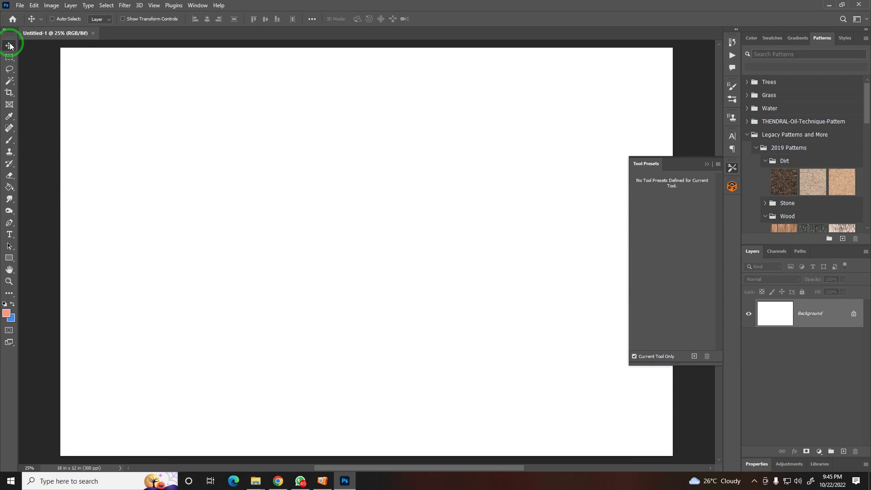
{"action": "left_click", "coordinate": [9, 152]}
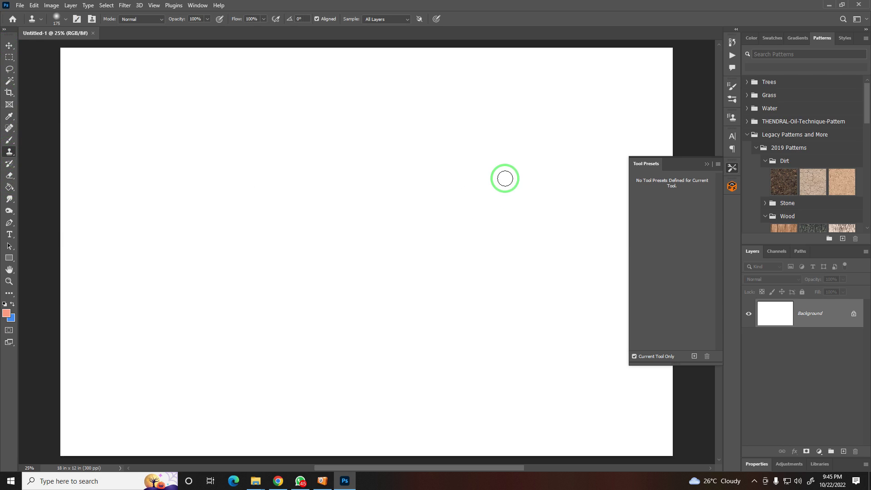
{"action": "left_click", "coordinate": [8, 165]}
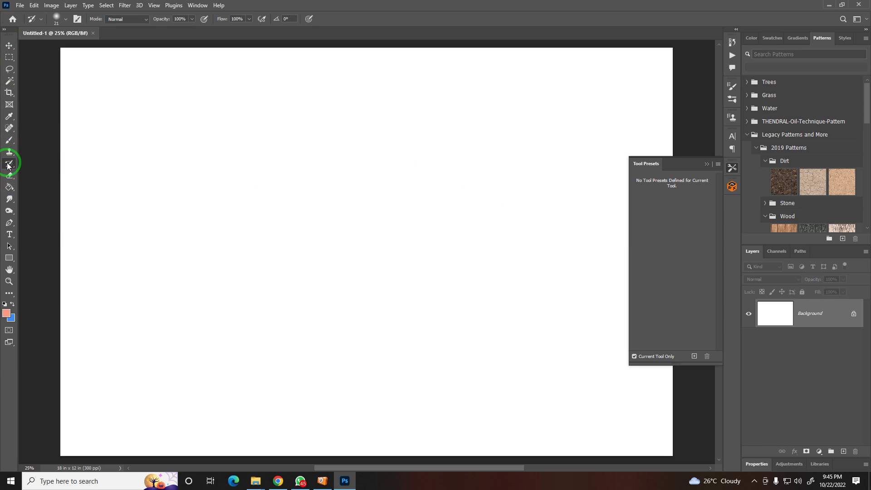
{"action": "left_click", "coordinate": [9, 188]}
{"action": "left_click", "coordinate": [11, 203]}
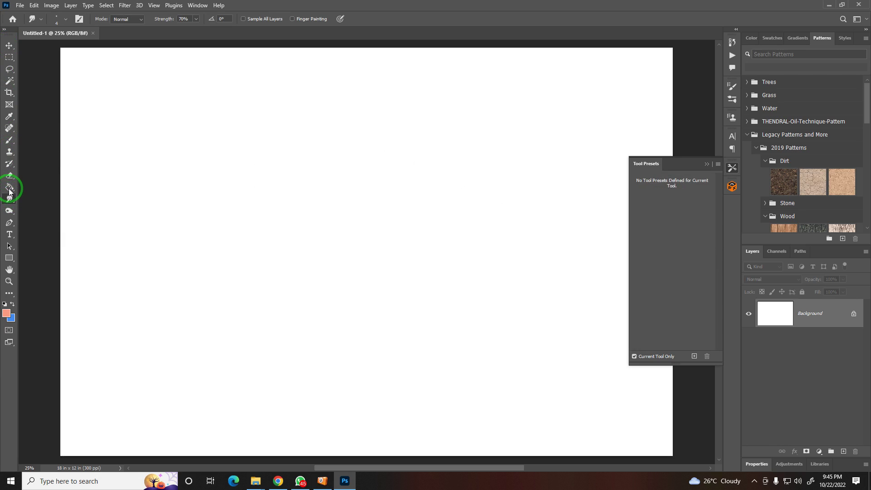
{"action": "left_click", "coordinate": [10, 189]}
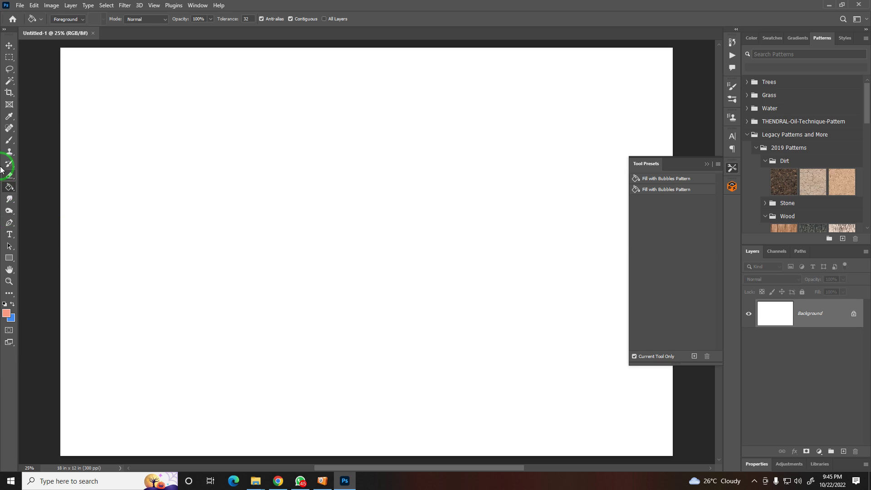
{"action": "left_click", "coordinate": [9, 92]}
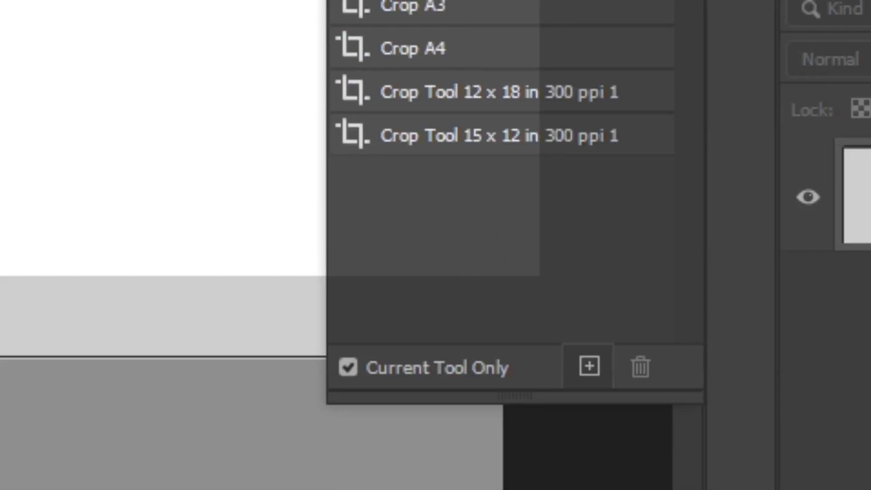
Create the tool preset 'Crop Tool 36 x 12 in 300 ppi 1' from the current crop settings
{"action": "left_click", "coordinate": [437, 249]}
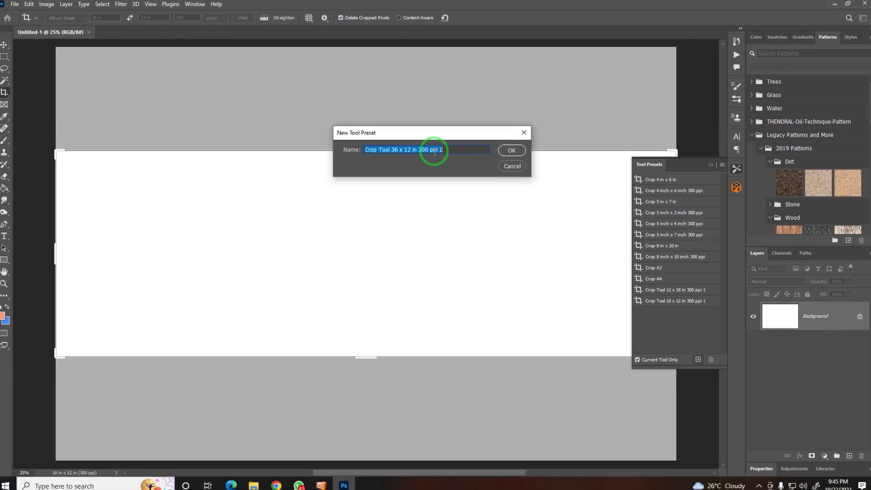
{"action": "left_click", "coordinate": [507, 151]}
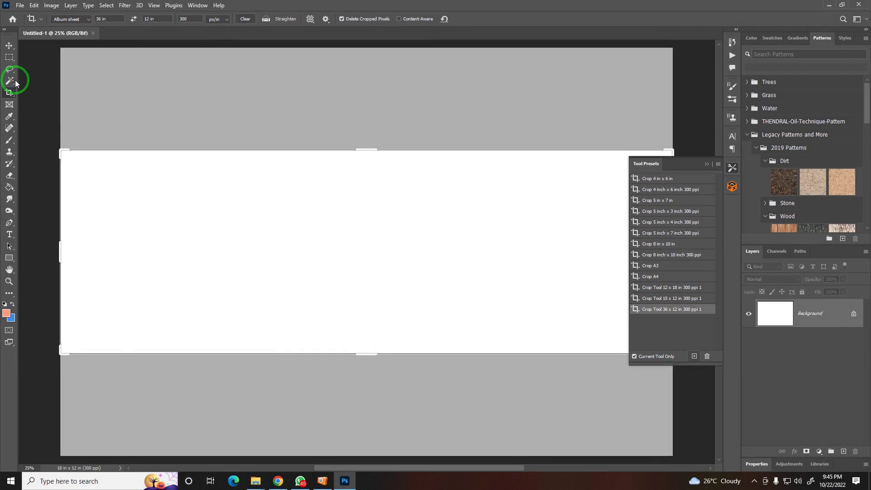
{"action": "left_click", "coordinate": [15, 82]}
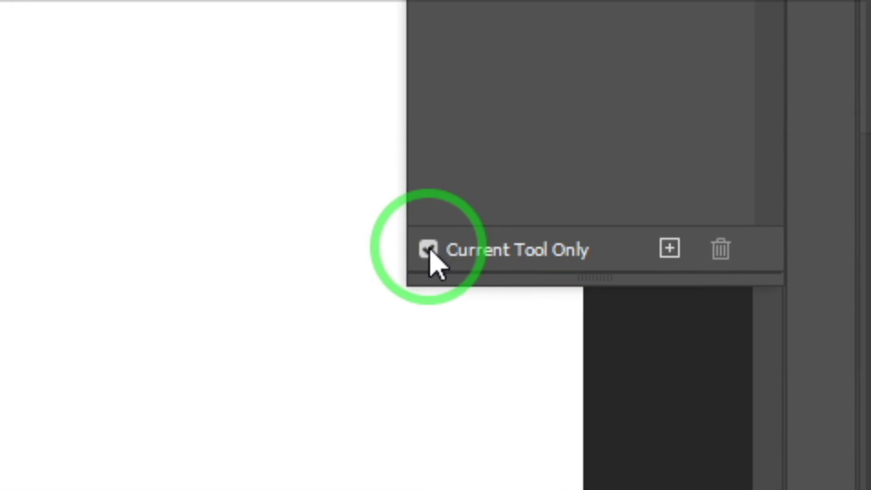
{"action": "left_click", "coordinate": [439, 248]}
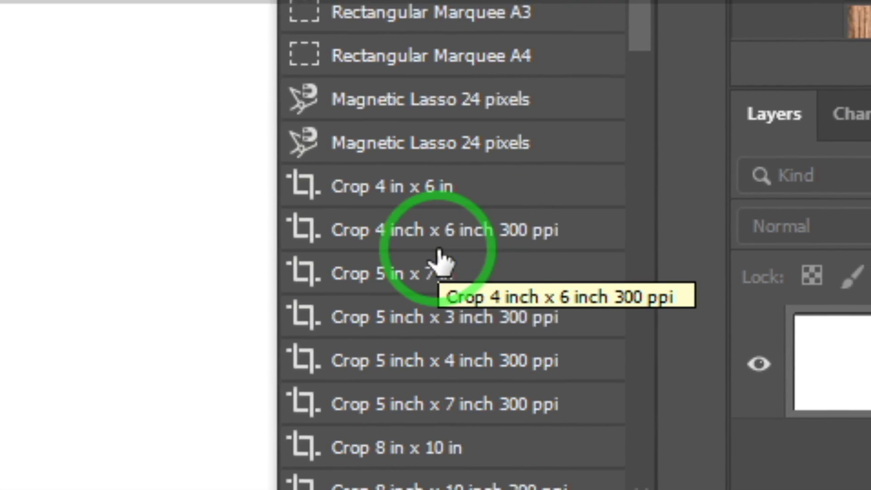
{"action": "scroll", "coordinate": [438, 261], "scroll_direction": "down", "scroll_amount": 1}
{"action": "scroll", "coordinate": [438, 261], "scroll_direction": "down", "scroll_amount": 3}
{"action": "scroll", "coordinate": [438, 261], "scroll_direction": "down", "scroll_amount": 8}
{"action": "scroll", "coordinate": [438, 259], "scroll_direction": "down", "scroll_amount": 3}
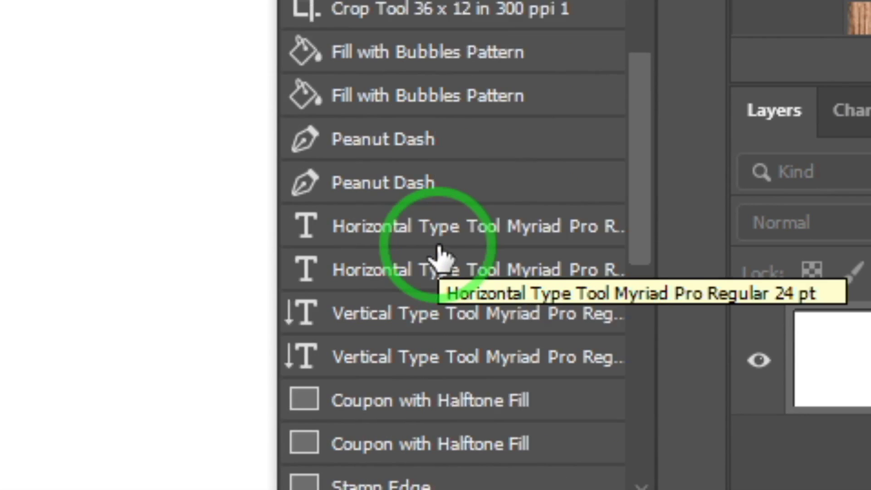
{"action": "scroll", "coordinate": [437, 260], "scroll_direction": "down", "scroll_amount": 5}
{"action": "scroll", "coordinate": [437, 259], "scroll_direction": "down", "scroll_amount": 3}
{"action": "scroll", "coordinate": [439, 257], "scroll_direction": "down", "scroll_amount": 3}
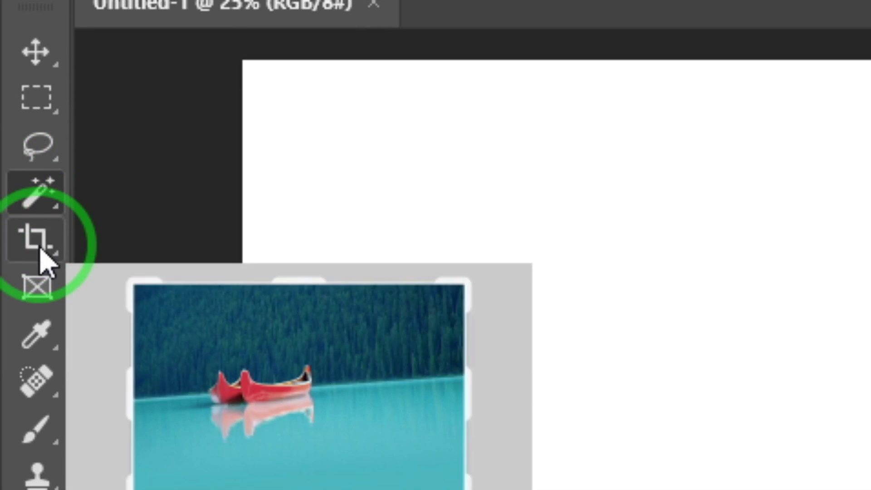
{"action": "right_click", "coordinate": [40, 249]}
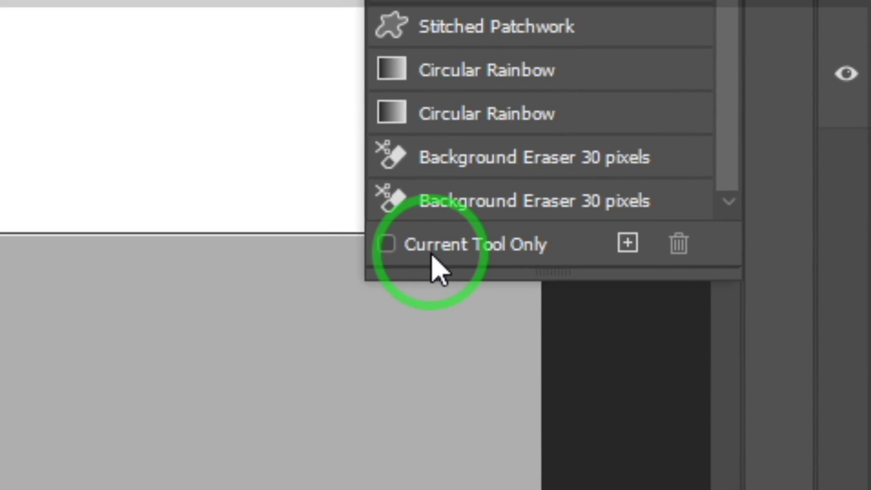
{"action": "left_click", "coordinate": [439, 247]}
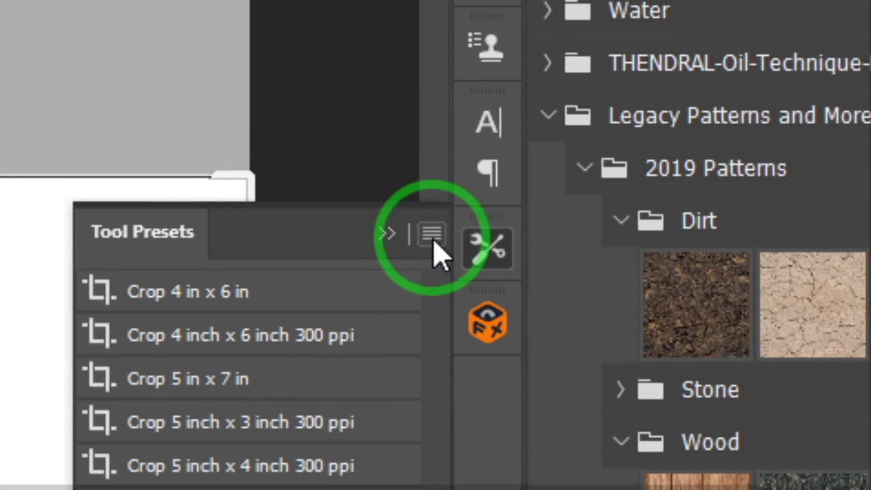
Export the tool presets to a .TPL file named 'New tool presets'
{"action": "left_click", "coordinate": [432, 251]}
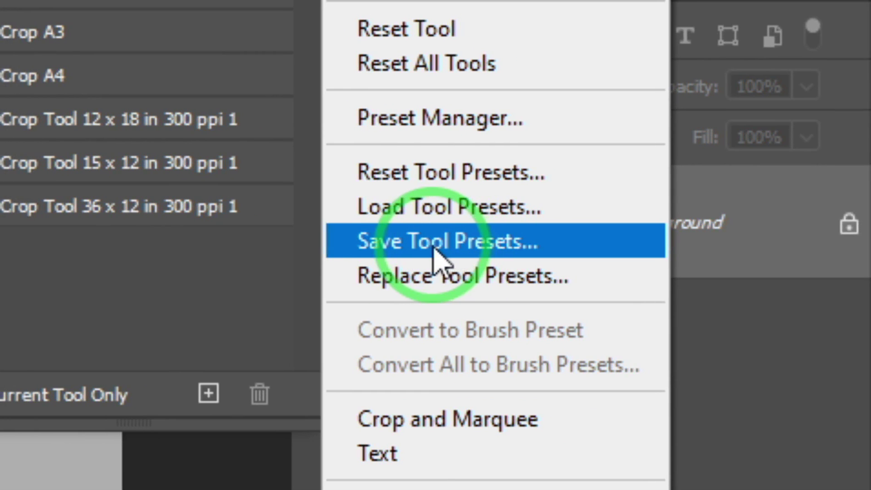
{"action": "left_click", "coordinate": [434, 248]}
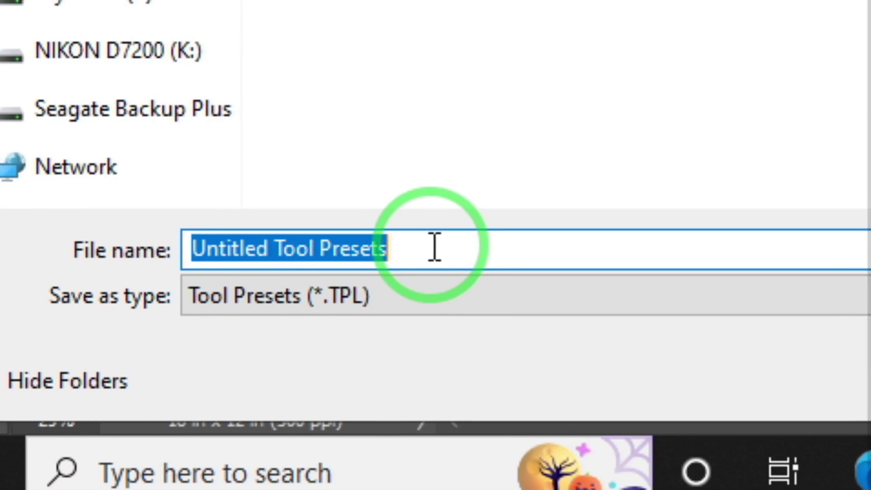
{"action": "left_click", "coordinate": [445, 243]}
{"action": "left_click_drag", "start_coordinate": [445, 243], "coordinate": [143, 270]}
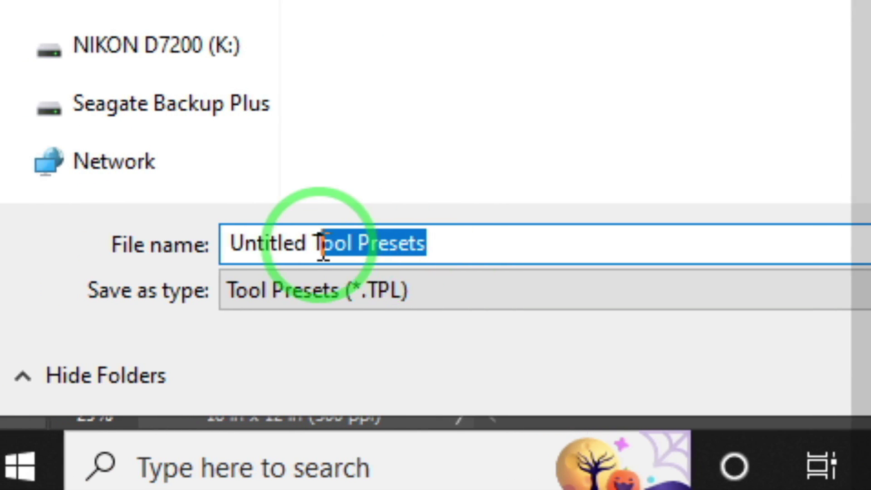
{"action": "type", "text": "New "}
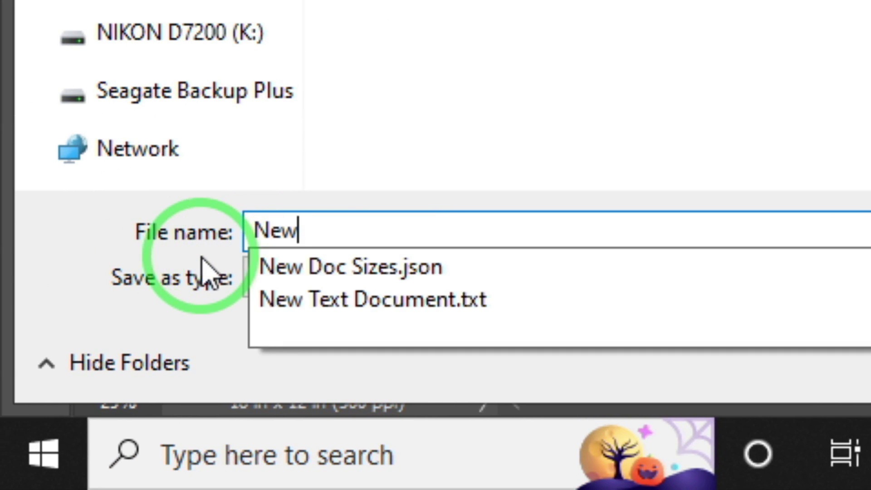
{"action": "type", "text": "t"}
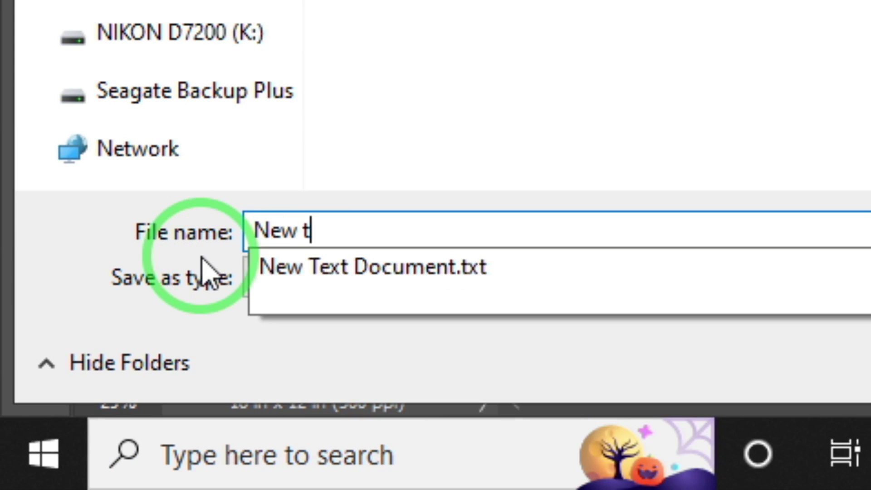
{"action": "type", "text": "ool p"}
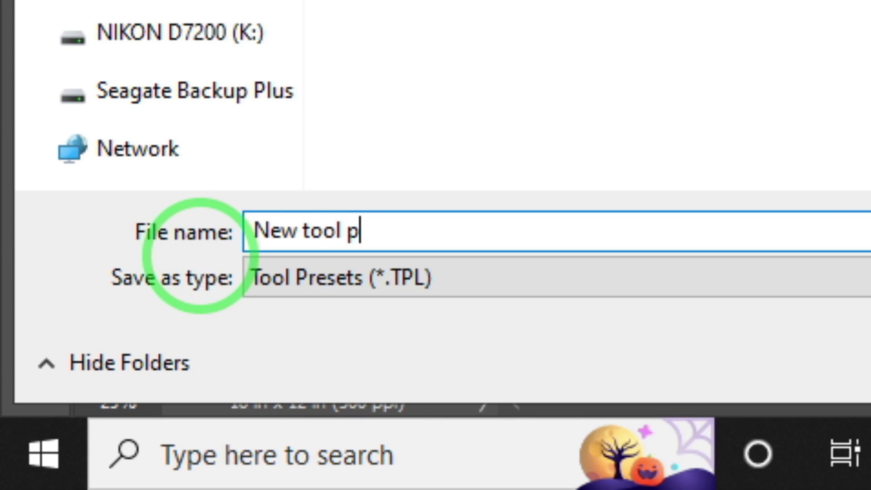
{"action": "type", "text": "resets"}
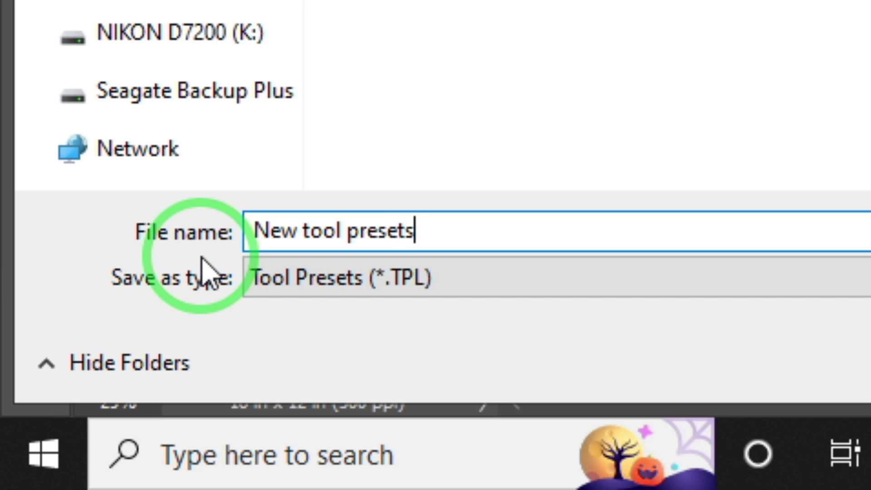
{"action": "key", "text": "Return"}
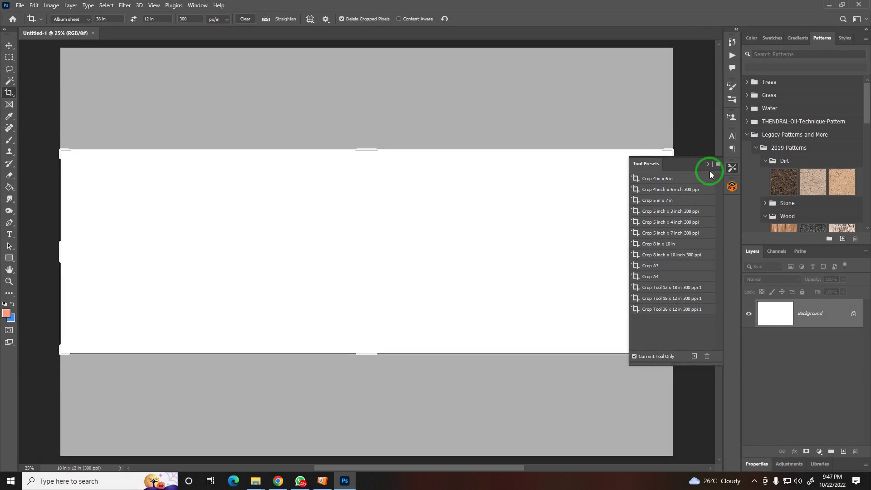
Move the 'New tool presets' file icon to the desktop's upper right and return to Photoshop
{"action": "left_click", "coordinate": [706, 164]}
{"action": "left_click", "coordinate": [828, 5]}
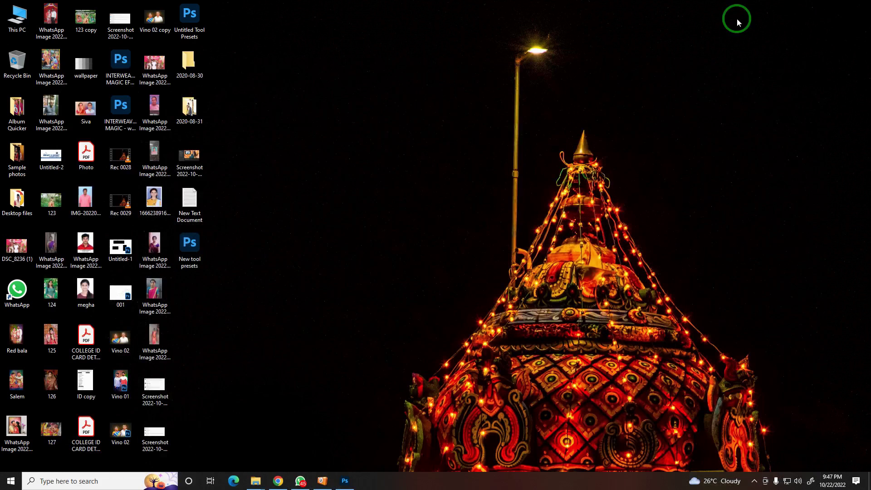
{"action": "left_click_drag", "start_coordinate": [189, 249], "coordinate": [643, 121]}
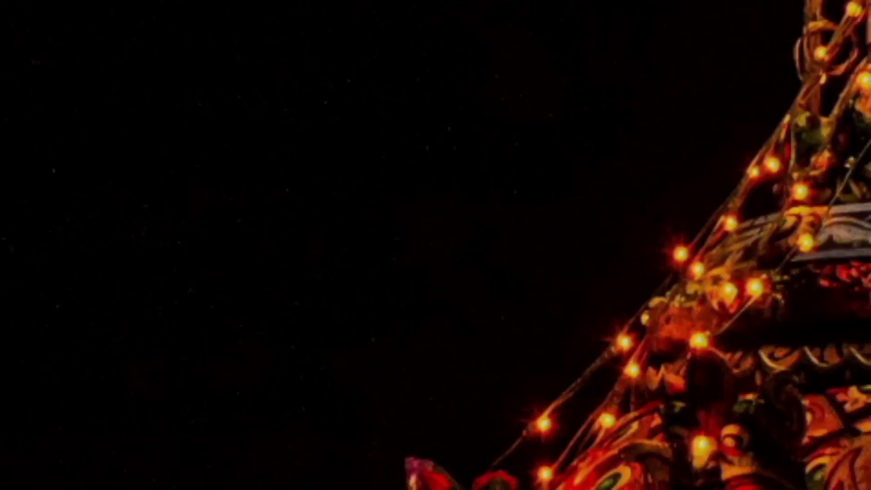
{"action": "left_click", "coordinate": [443, 453]}
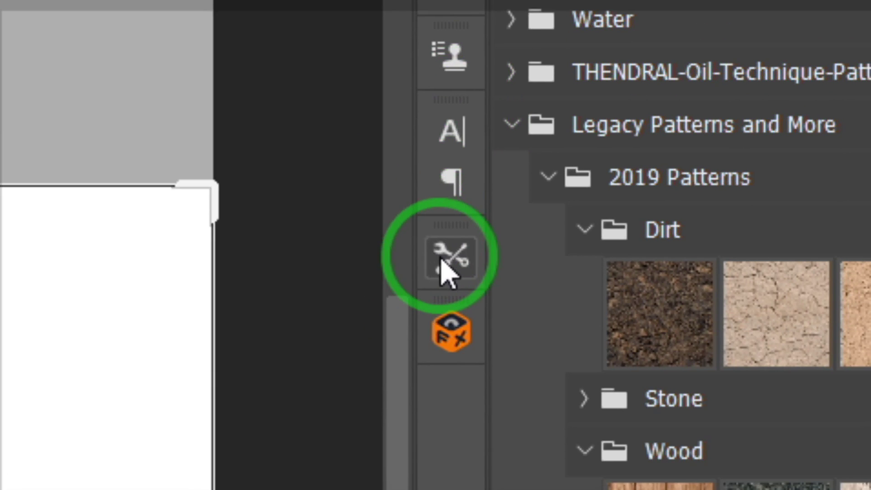
Reopen the tool presets list, check the desktop once more, and come back to Photoshop
{"action": "left_click", "coordinate": [447, 270]}
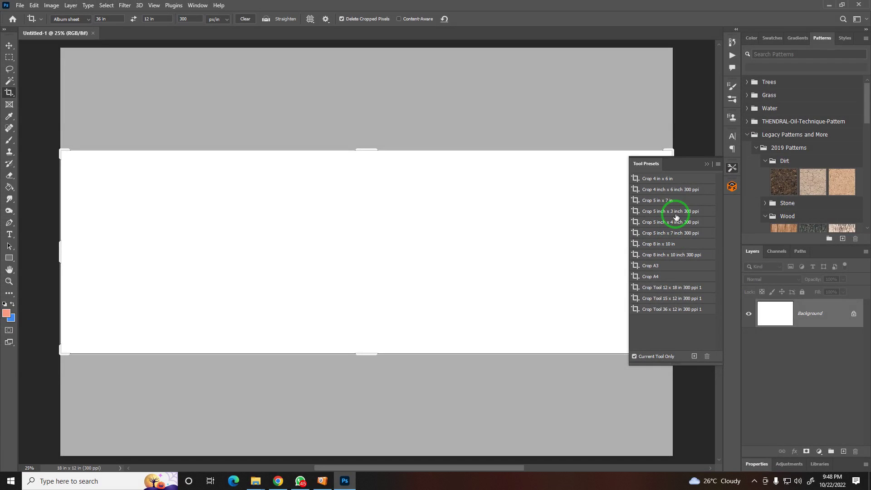
{"action": "left_click", "coordinate": [827, 6]}
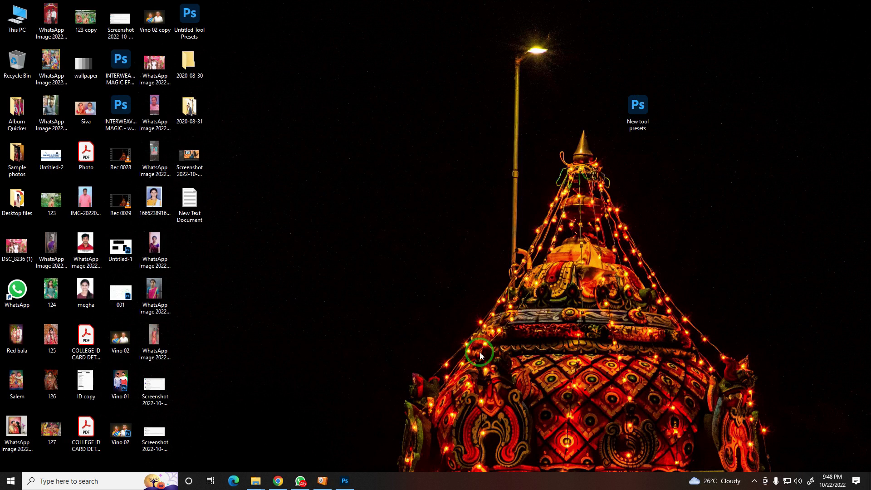
{"action": "left_click", "coordinate": [344, 481]}
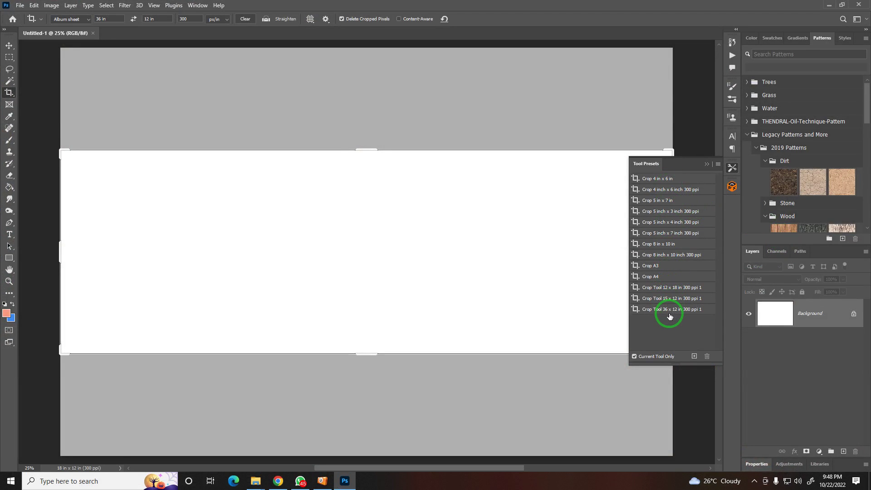
{"action": "left_click_drag", "start_coordinate": [665, 317], "coordinate": [692, 266]}
Delete each crop preset from the Tool Presets panel, cancelling an accidental rename along the way
{"action": "left_click", "coordinate": [717, 163]}
{"action": "left_click", "coordinate": [712, 268]}
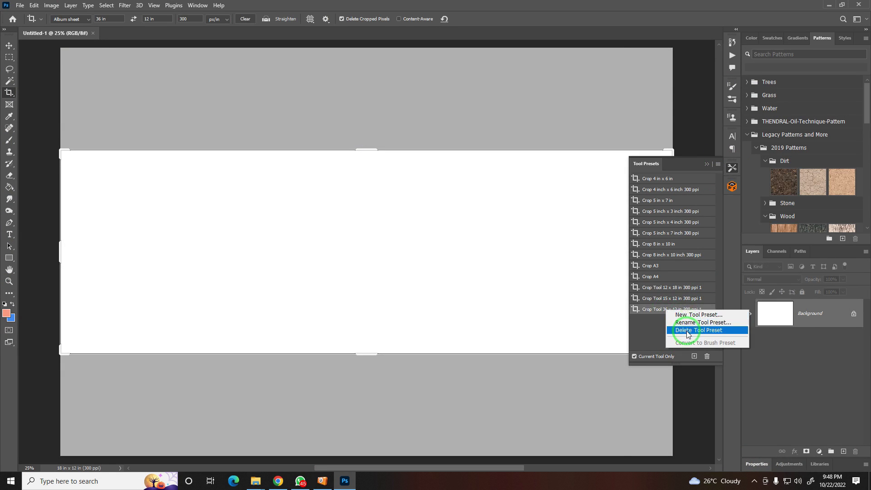
{"action": "double_click", "coordinate": [676, 287]}
{"action": "key", "text": "Escape"}
{"action": "right_click", "coordinate": [667, 277]}
{"action": "left_click", "coordinate": [661, 274]}
{"action": "right_click", "coordinate": [662, 234]}
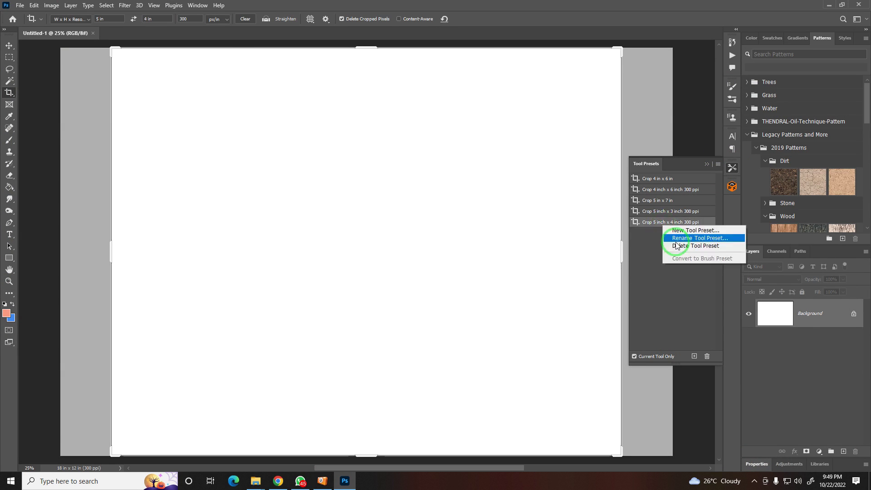
{"action": "left_click", "coordinate": [658, 237]}
{"action": "left_click", "coordinate": [670, 192]}
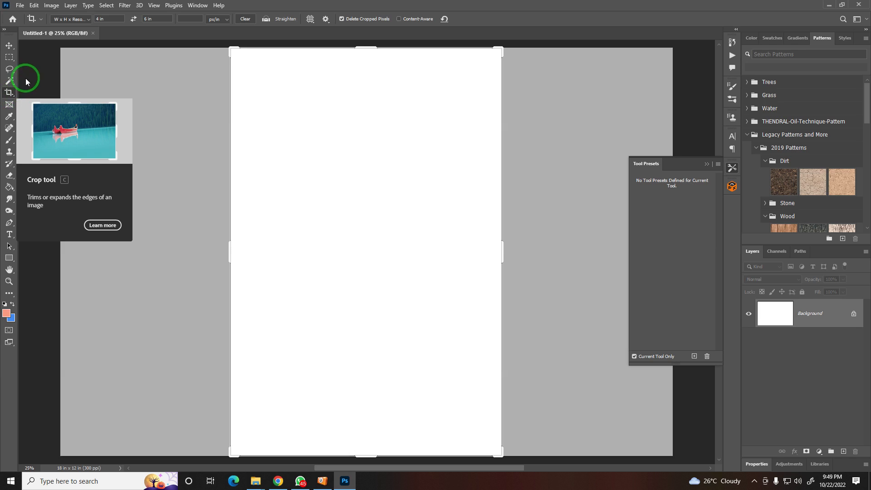
Browse presets for all tools, then limit the list back to crop presets only
{"action": "left_click", "coordinate": [634, 357]}
{"action": "scroll", "coordinate": [652, 272], "scroll_direction": "down", "scroll_amount": 3}
{"action": "scroll", "coordinate": [657, 282], "scroll_direction": "down", "scroll_amount": 2}
{"action": "scroll", "coordinate": [655, 283], "scroll_direction": "down", "scroll_amount": 2}
{"action": "scroll", "coordinate": [657, 295], "scroll_direction": "up", "scroll_amount": 2}
{"action": "scroll", "coordinate": [655, 301], "scroll_direction": "up", "scroll_amount": 2}
{"action": "scroll", "coordinate": [655, 300], "scroll_direction": "up", "scroll_amount": 2}
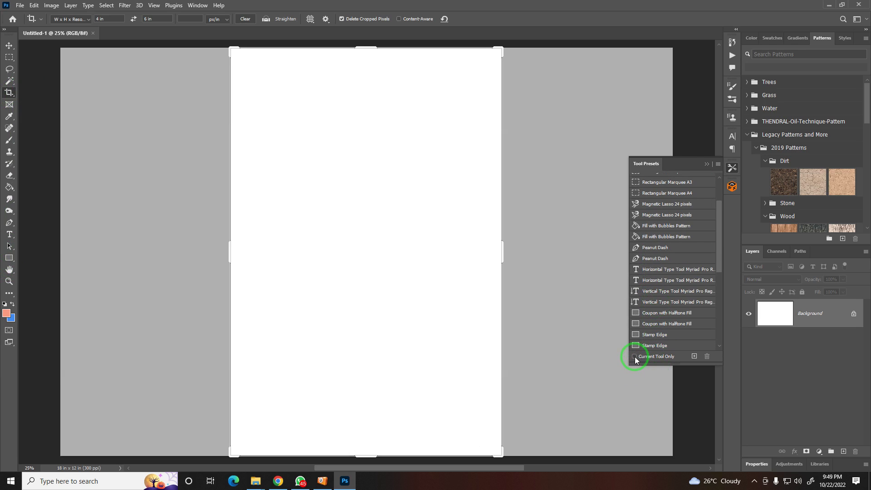
{"action": "left_click", "coordinate": [634, 356]}
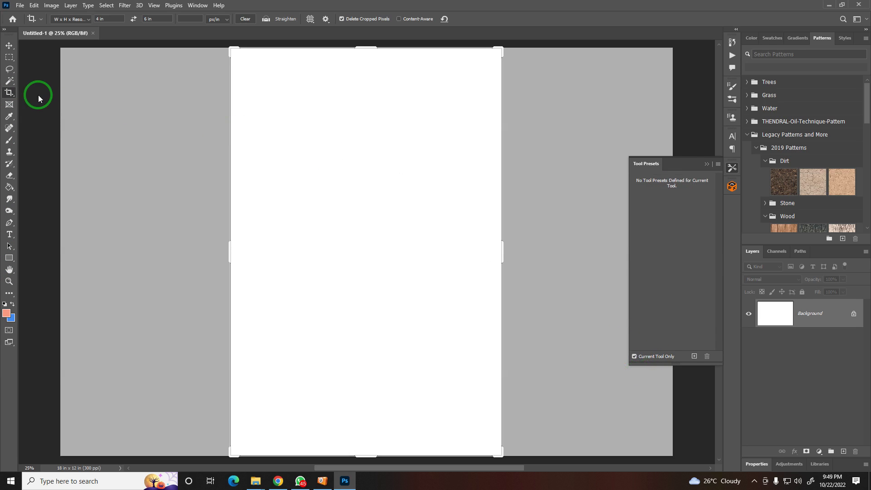
Load the 'New tool presets' file from the Desktop into the Tool Presets panel
{"action": "left_click", "coordinate": [717, 164]}
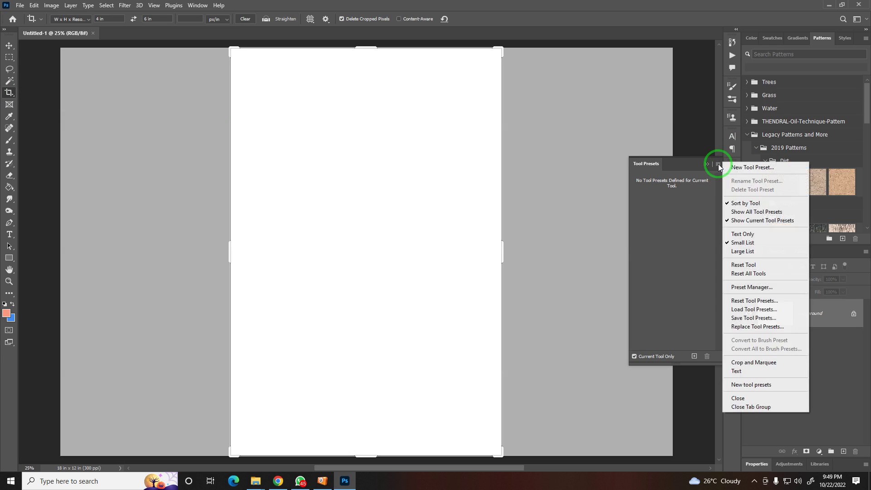
{"action": "left_click", "coordinate": [762, 310]}
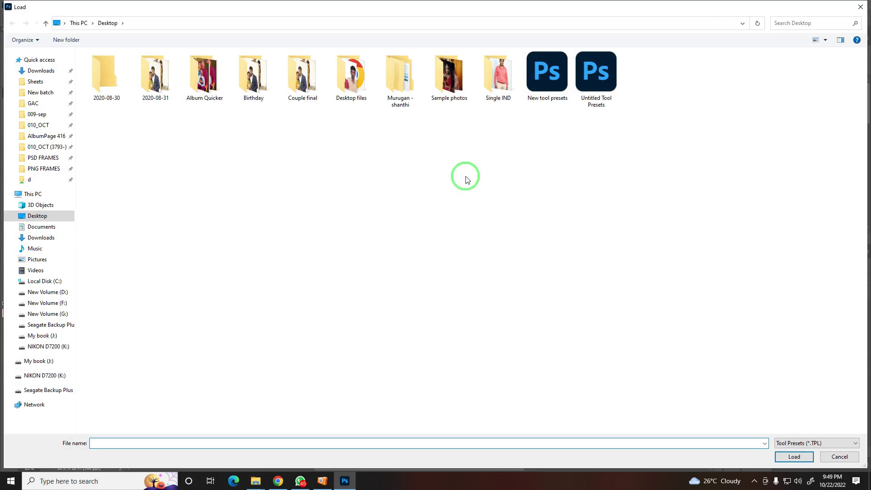
{"action": "left_click", "coordinate": [550, 89]}
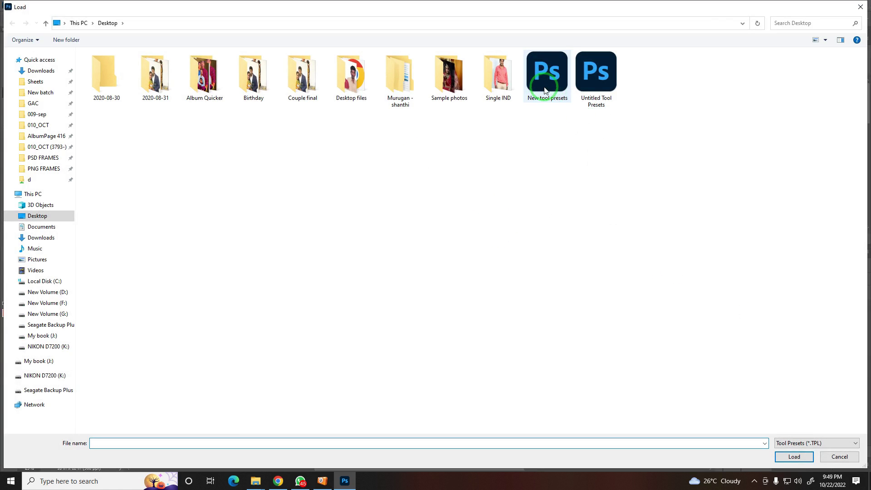
{"action": "double_click", "coordinate": [547, 80]}
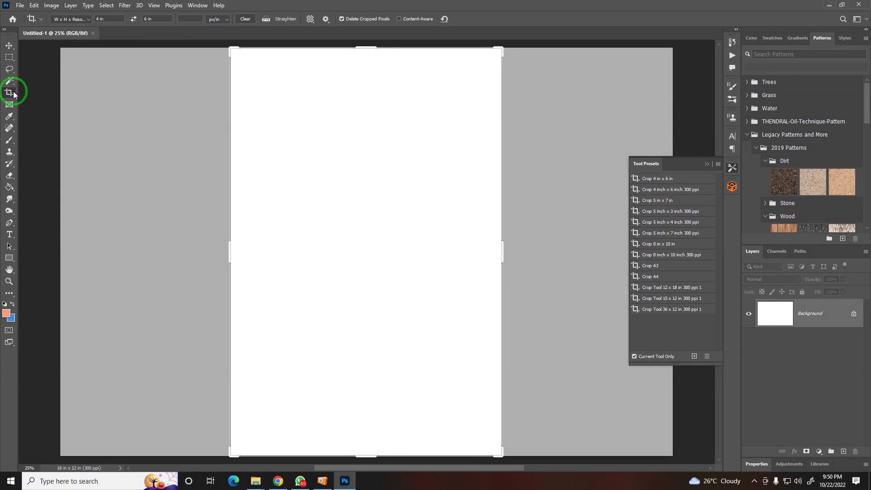
Check the crop ratio presets, close Tool Presets, and show the New Document's Saved presets
{"action": "left_click", "coordinate": [82, 20]}
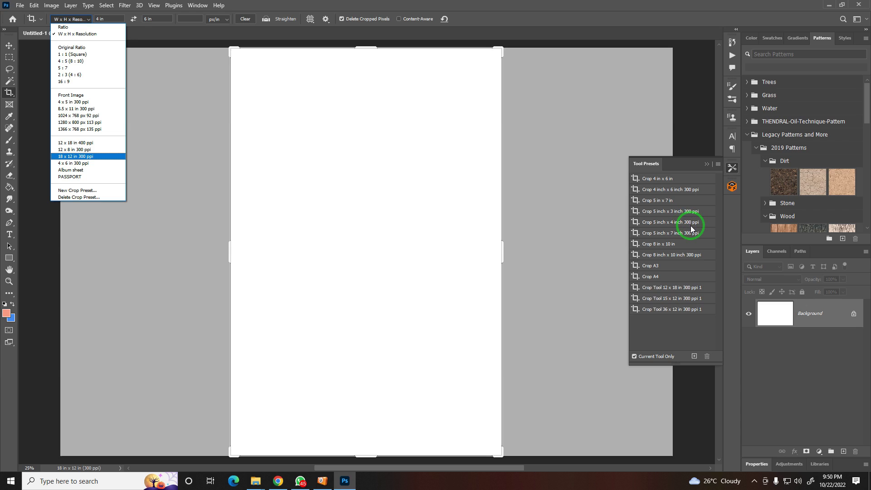
{"action": "left_click", "coordinate": [691, 228]}
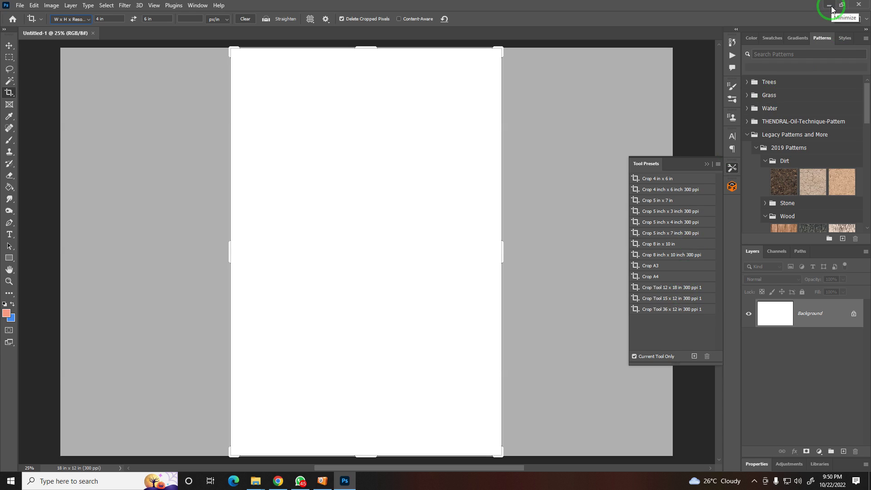
{"action": "left_click", "coordinate": [706, 164]}
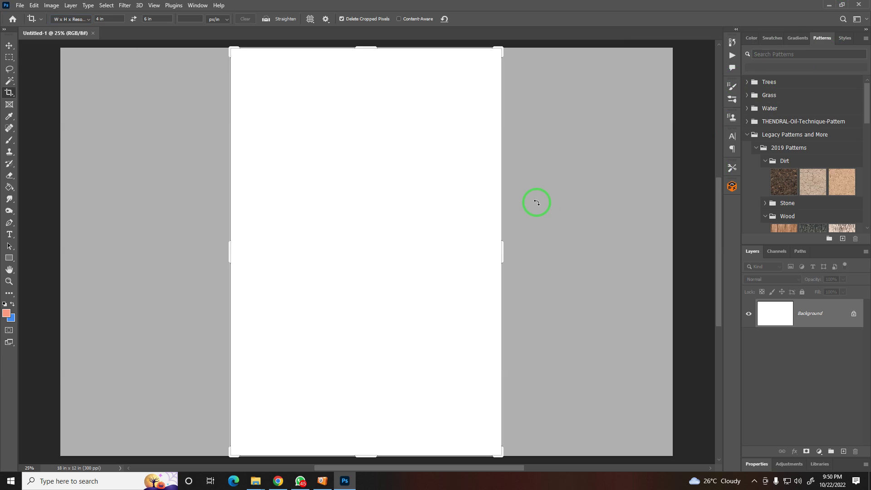
{"action": "key", "text": "ctrl+n"}
{"action": "left_click", "coordinate": [197, 67]}
View the 10X12 saved preset, then close the New Document dialog without creating a file
{"action": "left_click", "coordinate": [192, 130]}
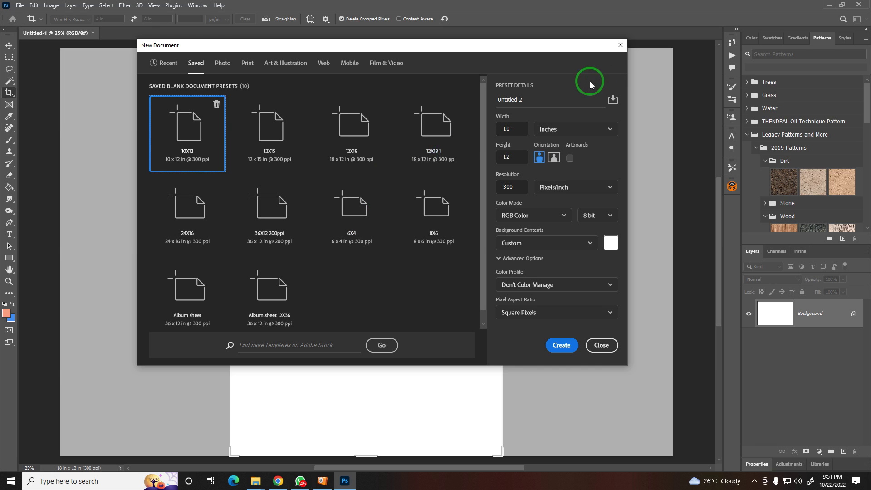
{"action": "left_click", "coordinate": [620, 45]}
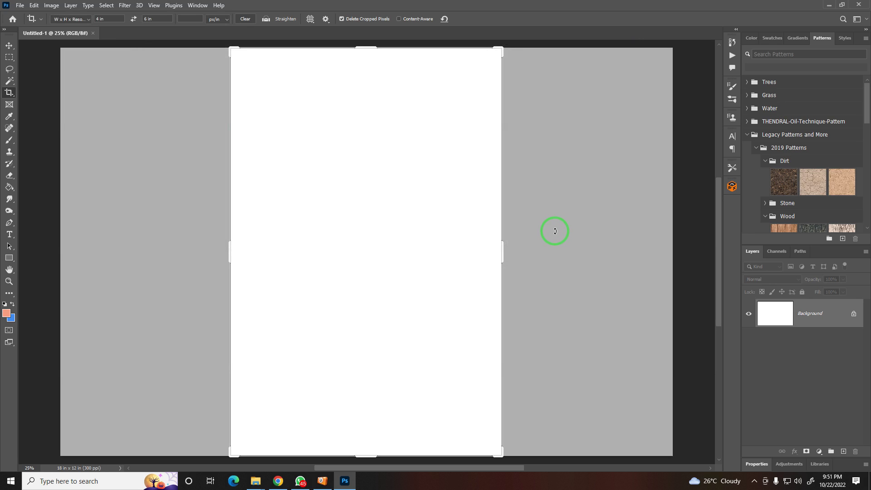
Minimize Photoshop and refresh the Windows desktop
{"action": "left_click", "coordinate": [832, 7]}
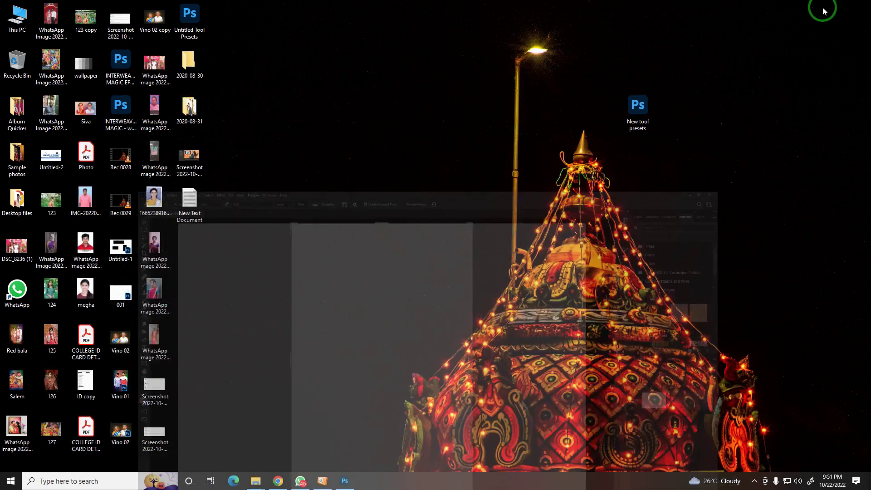
{"action": "right_click", "coordinate": [348, 122]}
{"action": "left_click", "coordinate": [330, 150]}
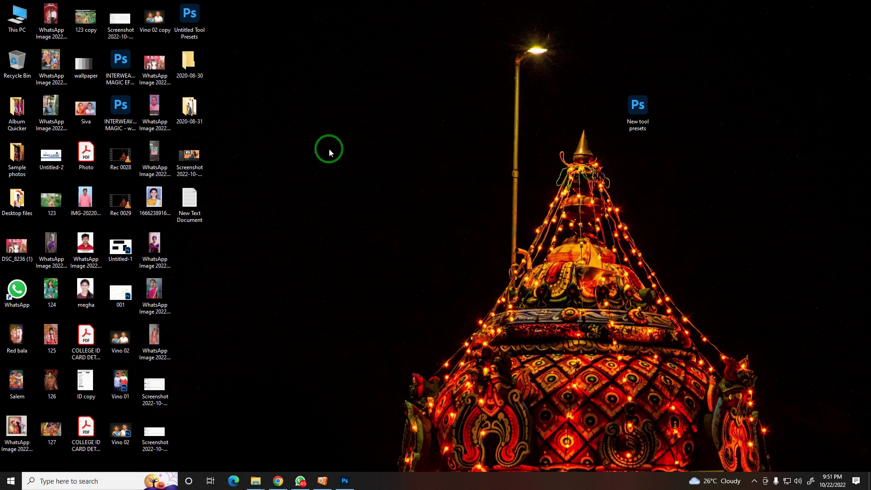